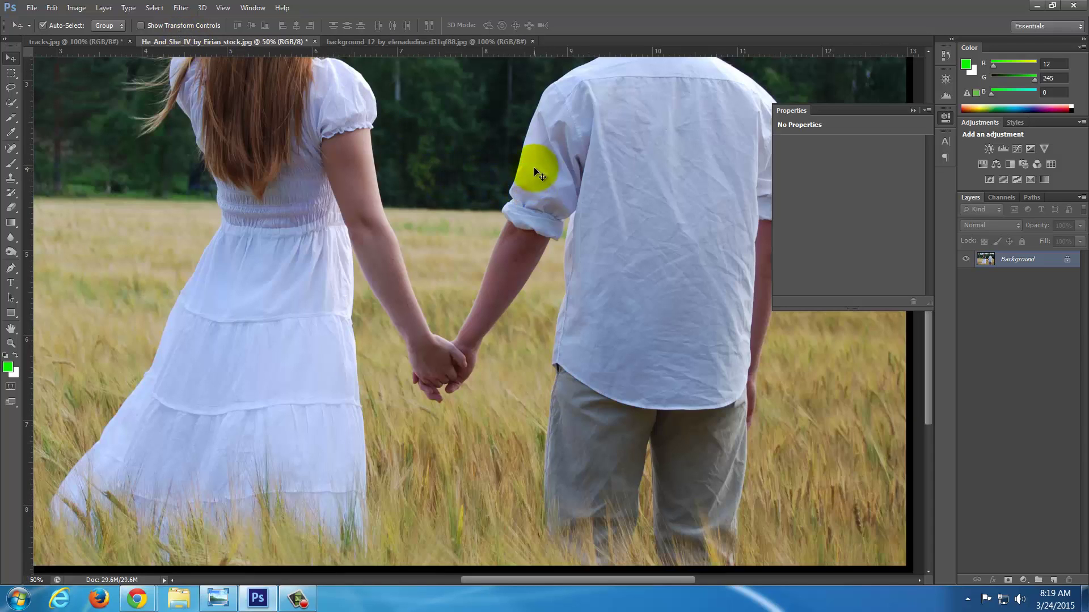
Glance at the railway background, then return to the couple photo and pan it into view
drag(534, 168, 344, 41)
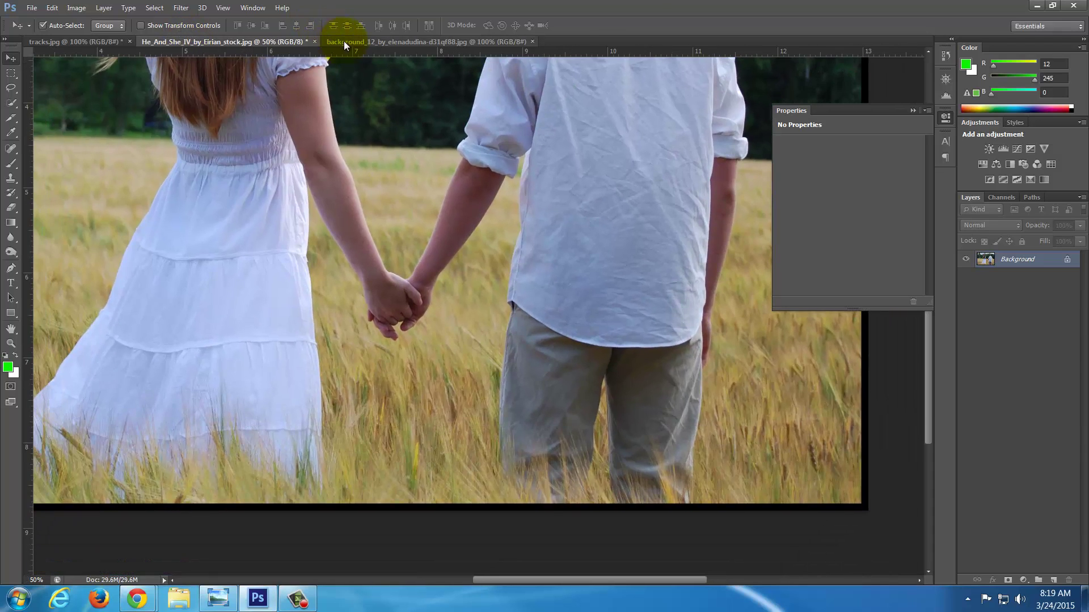
click(344, 41)
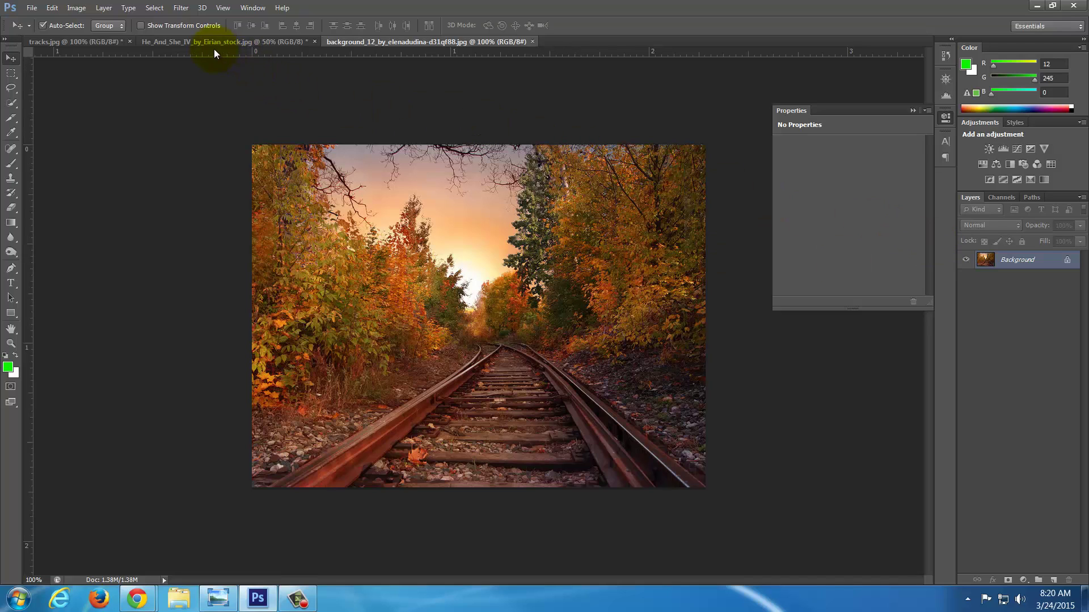
click(170, 39)
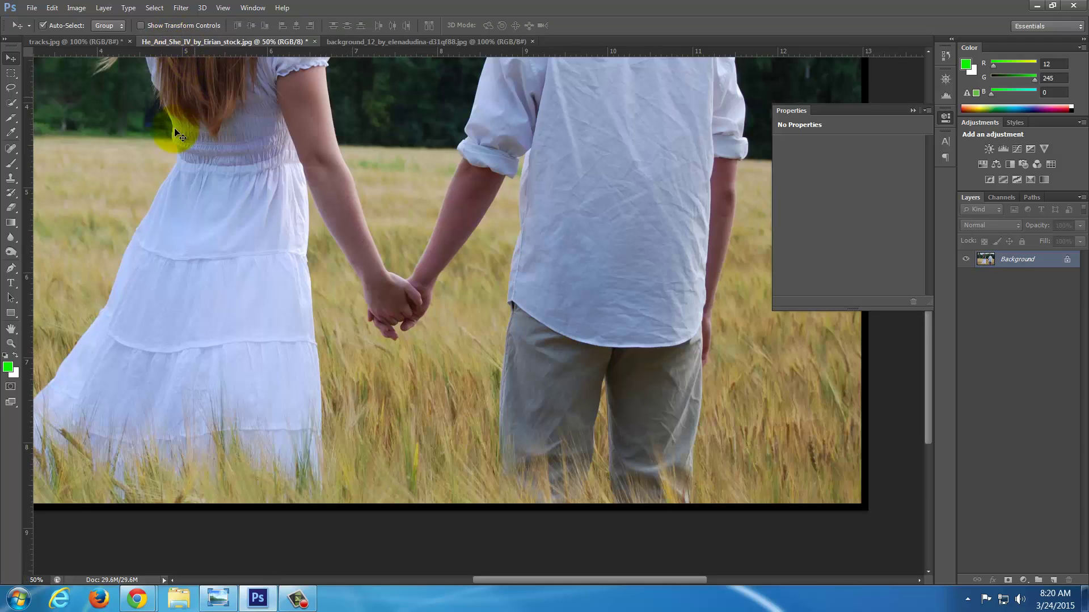
drag(464, 222, 488, 269)
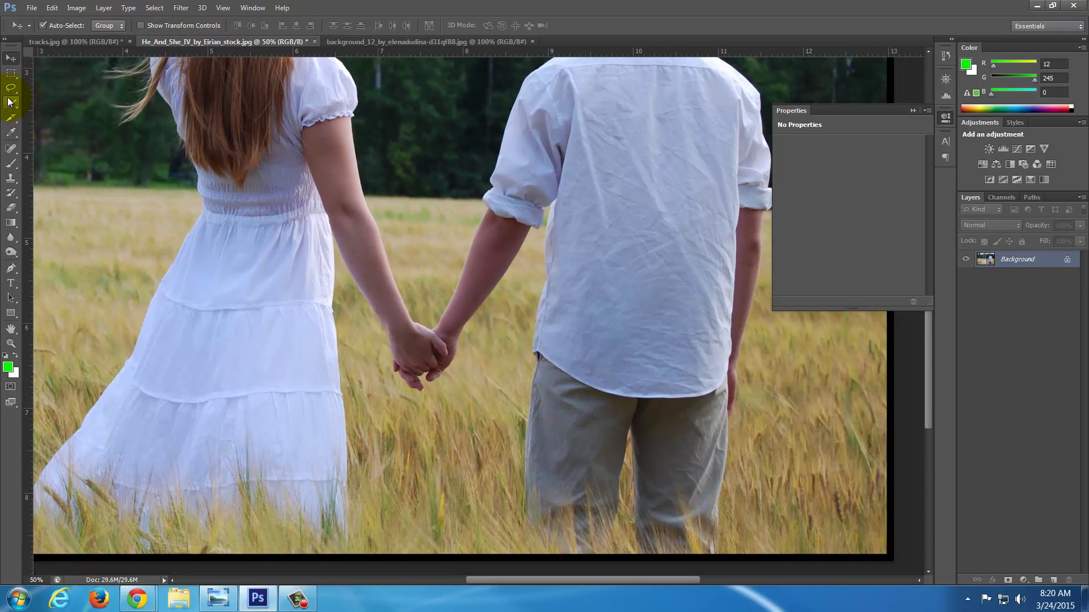
Quick-select the woman's arm and the man's forearm, subtracting stray wheat-field areas with Alt
click(10, 103)
mouse_move(305, 186)
mouse_down()
mouse_move(328, 158)
mouse_move(419, 362)
mouse_move(455, 336)
mouse_move(500, 264)
mouse_move(540, 172)
mouse_move(559, 155)
mouse_move(569, 161)
mouse_move(552, 455)
mouse_move(317, 210)
mouse_move(318, 196)
mouse_move(314, 427)
mouse_move(312, 381)
mouse_move(293, 382)
mouse_move(331, 429)
mouse_move(295, 445)
mouse_move(328, 436)
mouse_move(326, 375)
mouse_move(350, 374)
mouse_move(343, 301)
mouse_move(317, 291)
mouse_move(353, 240)
mouse_up()
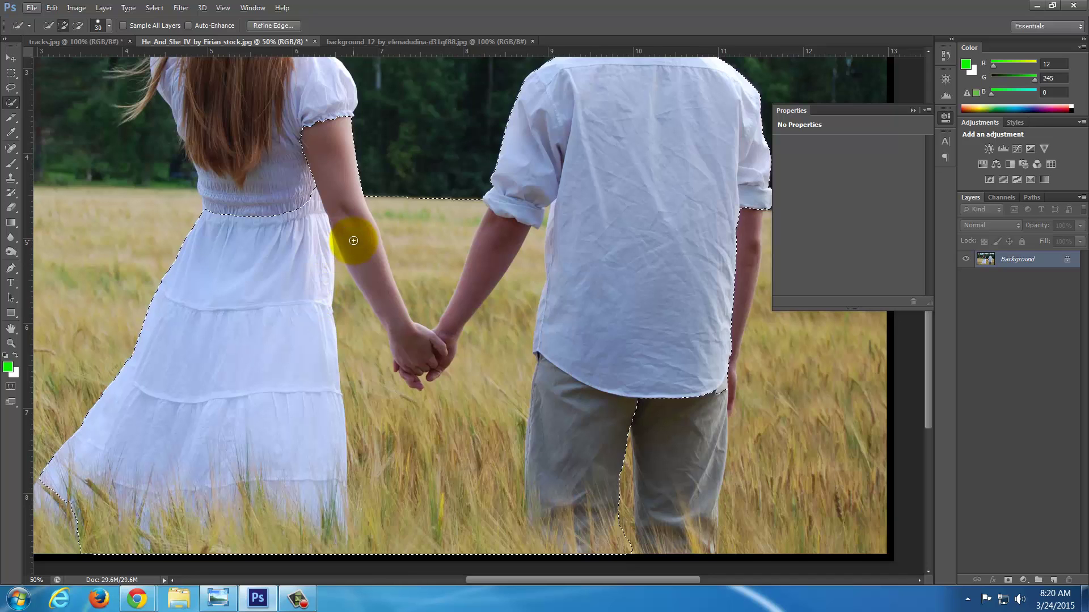
mouse_move(353, 241)
mouse_down()
mouse_move(370, 250)
mouse_move(343, 285)
mouse_up()
key(alt)
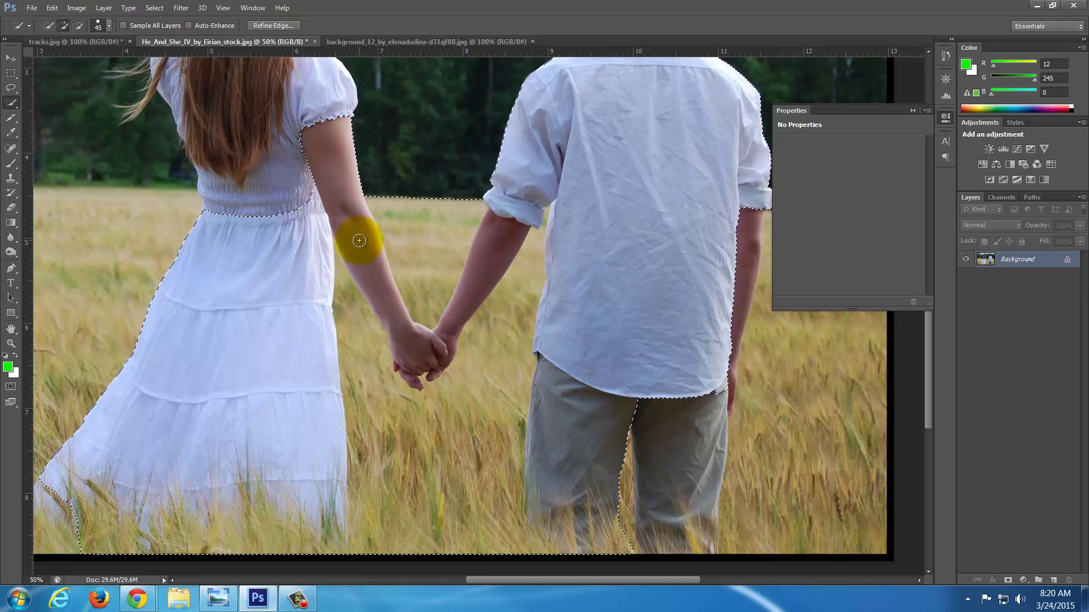
mouse_move(359, 241)
mouse_down()
mouse_move(347, 288)
mouse_move(390, 449)
mouse_move(402, 486)
mouse_move(424, 494)
mouse_move(470, 457)
mouse_move(513, 362)
mouse_move(448, 201)
mouse_move(430, 283)
mouse_move(422, 280)
mouse_move(407, 223)
mouse_move(419, 200)
mouse_up()
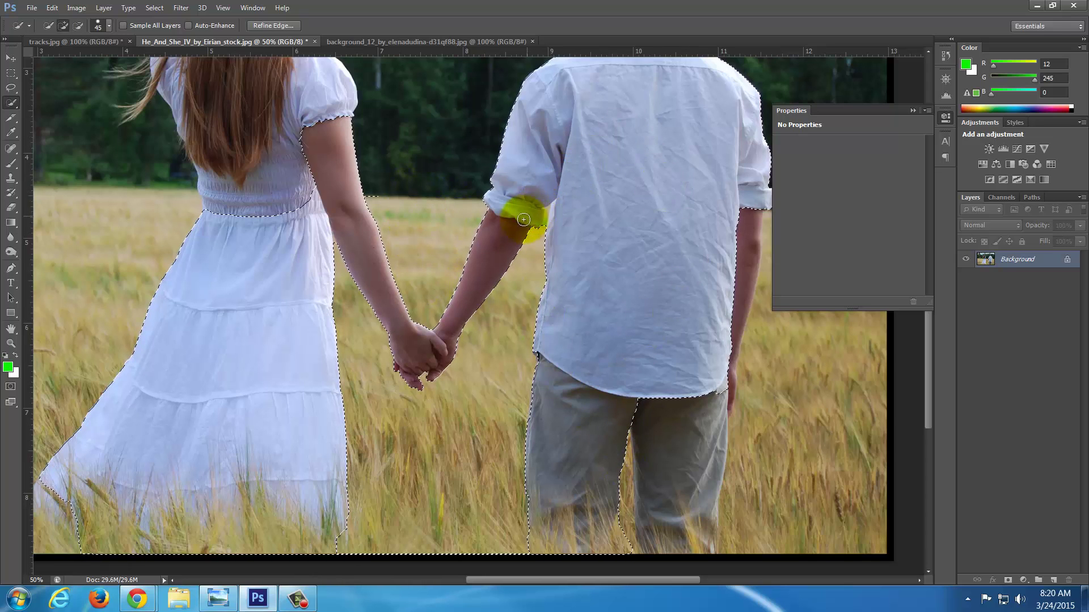
drag(523, 219, 485, 253)
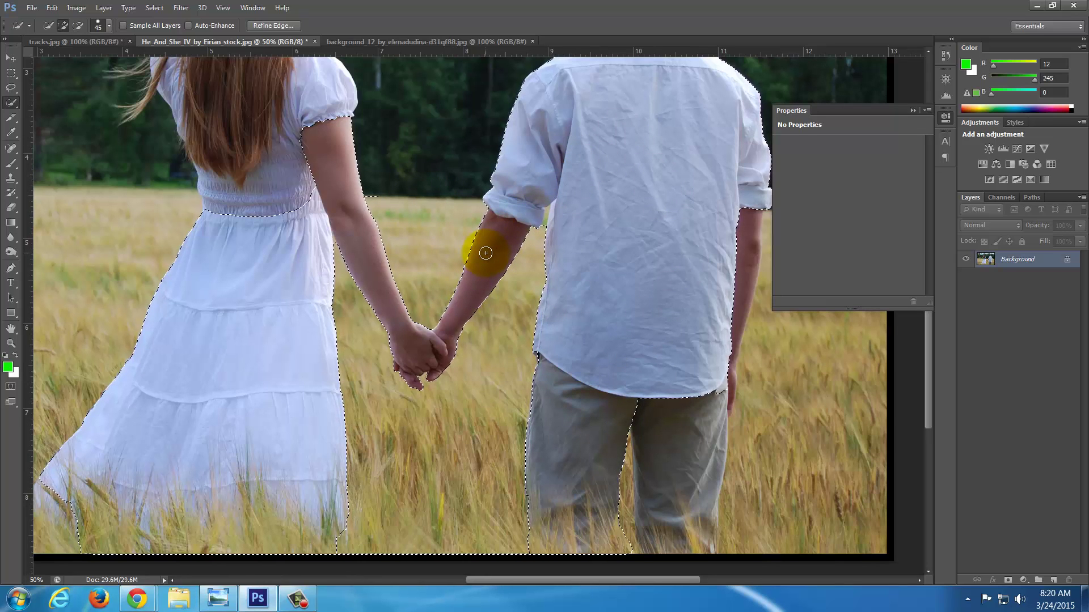
Zoom in and trim the selection edges at the man's rolled sleeve and the woman's forearm
scroll(485, 253, up, 2)
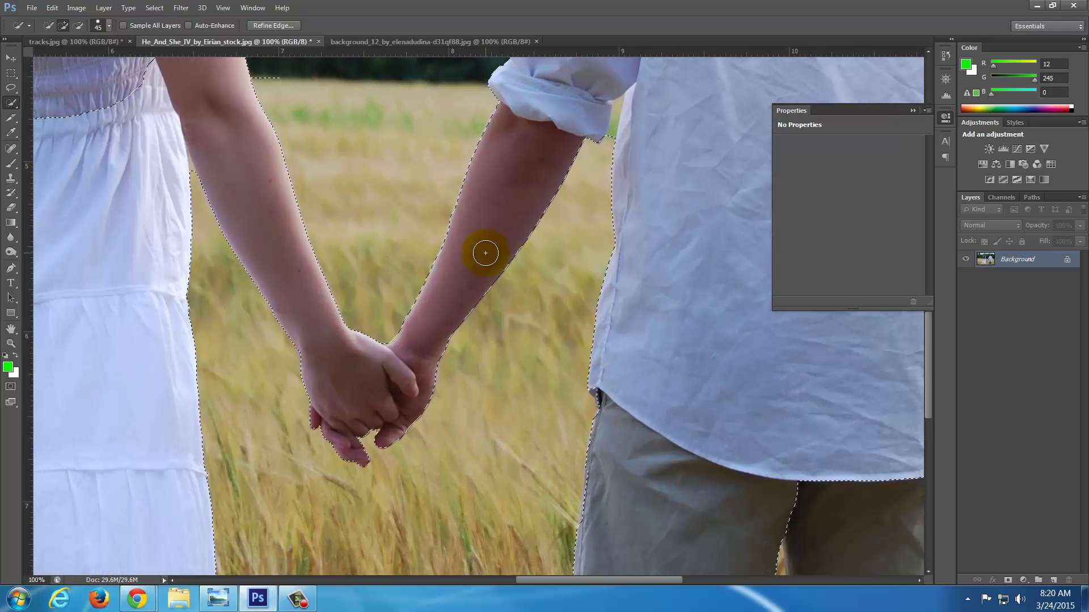
drag(423, 237, 455, 268)
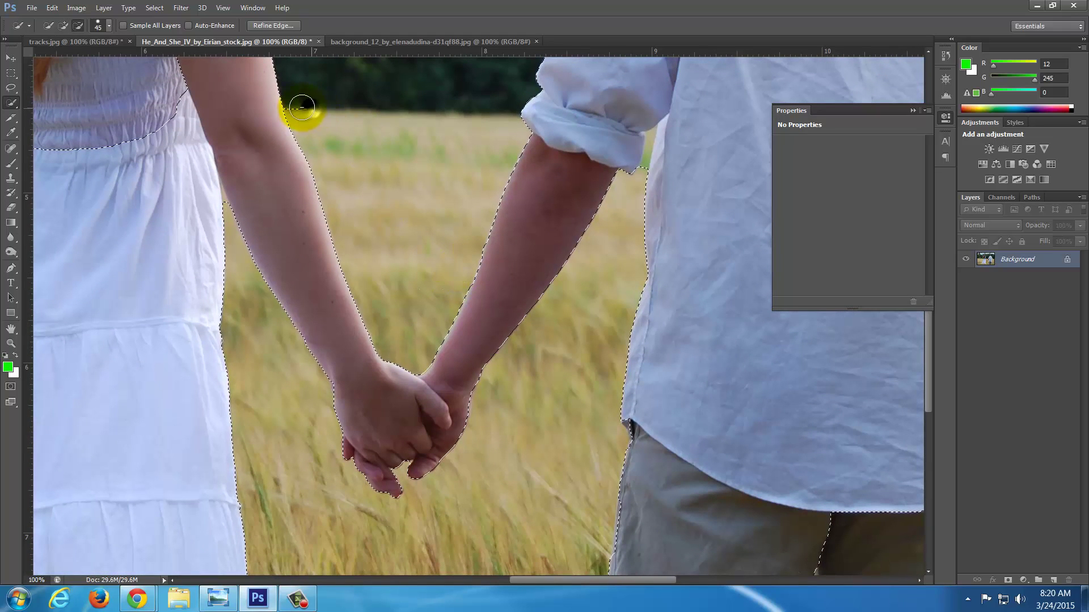
key(alt)
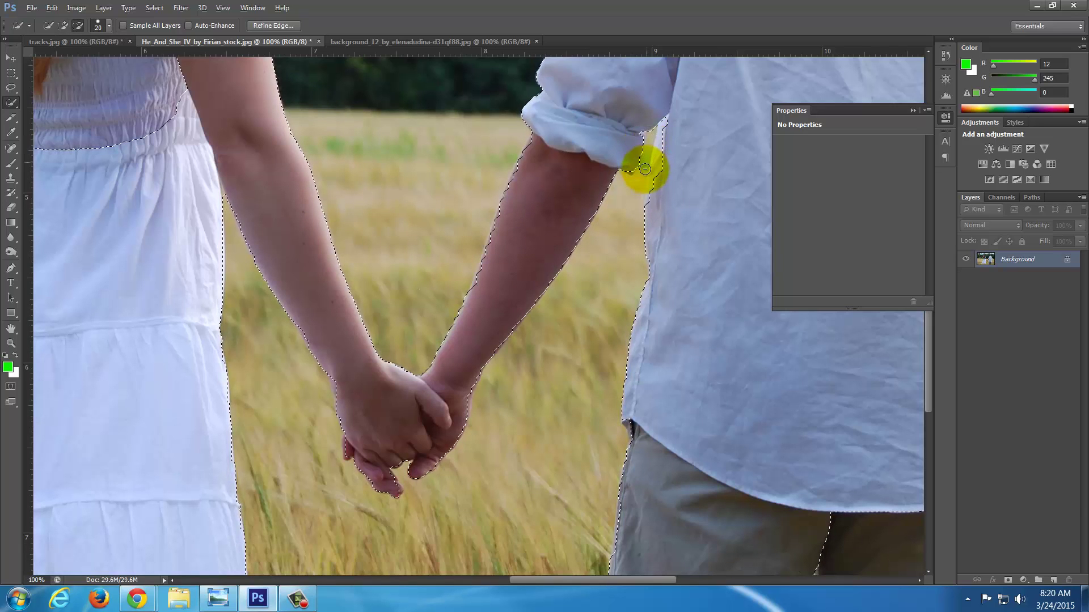
drag(645, 169, 648, 191)
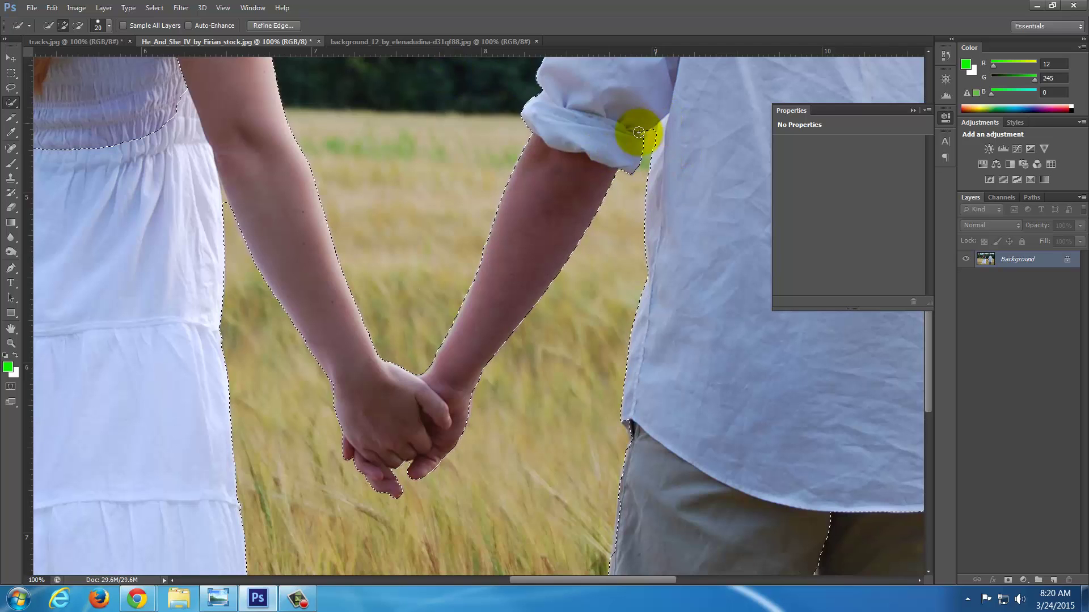
mouse_move(415, 406)
mouse_down()
mouse_move(361, 369)
mouse_move(338, 280)
mouse_move(327, 288)
mouse_move(292, 185)
mouse_move(333, 219)
mouse_move(320, 237)
mouse_move(336, 234)
mouse_move(381, 265)
mouse_move(357, 239)
mouse_move(343, 244)
mouse_move(357, 284)
mouse_up()
Bring the couple selection into the background_12 railway image as Layer 1
click(360, 41)
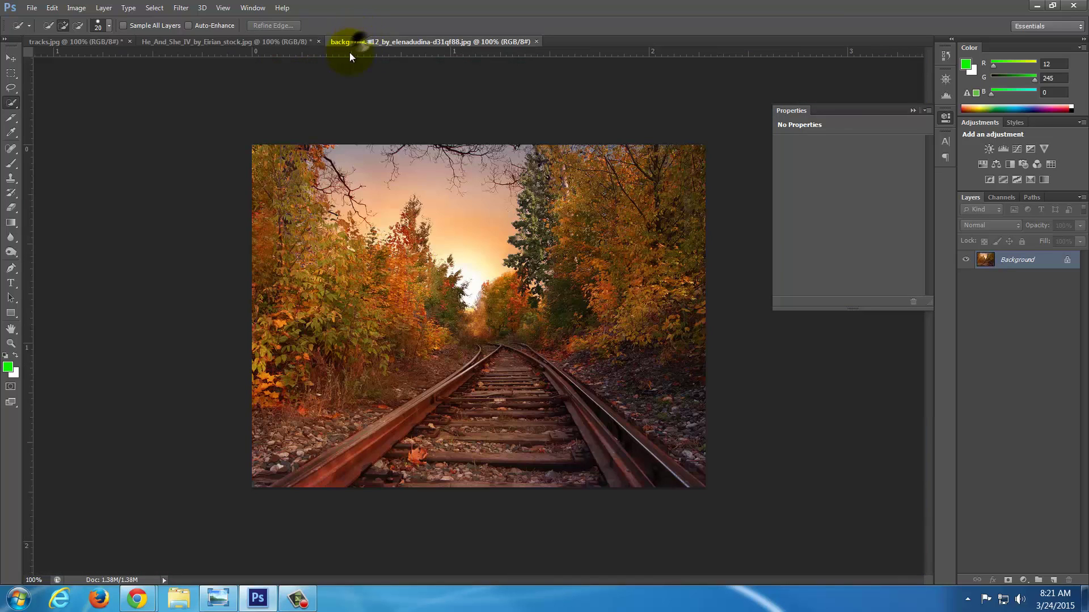
key(ctrl+shift+alt+n)
drag(401, 220, 170, 150)
click(14, 59)
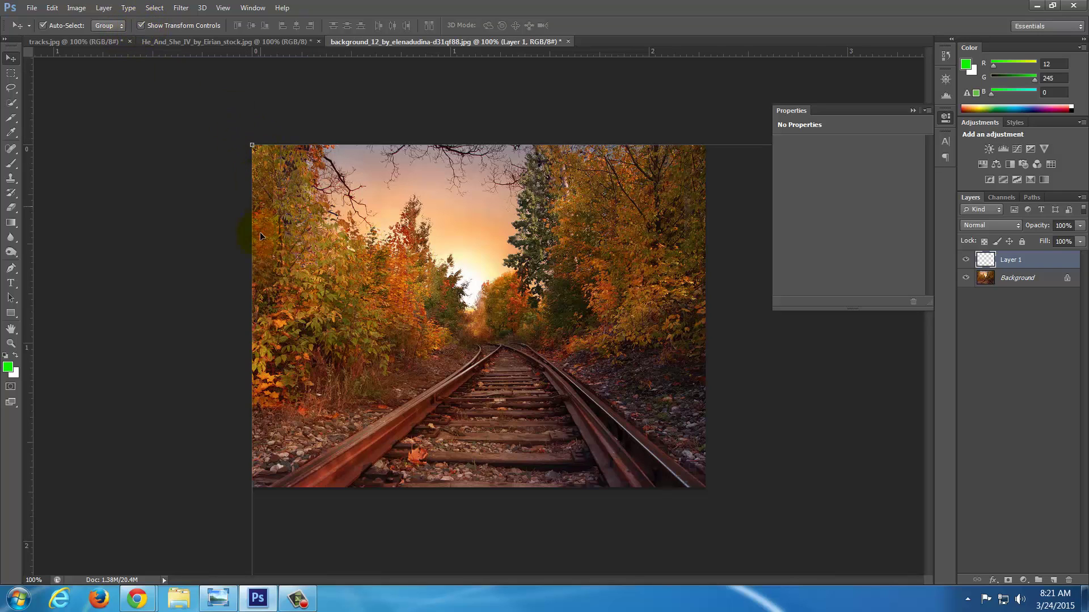
drag(500, 309, 340, 148)
drag(697, 451, 663, 324)
Scale Layer 1 to about 83.73%, position the clasped hands over the tracks, and apply
key(ctrl+minus)
key(ctrl+minus)
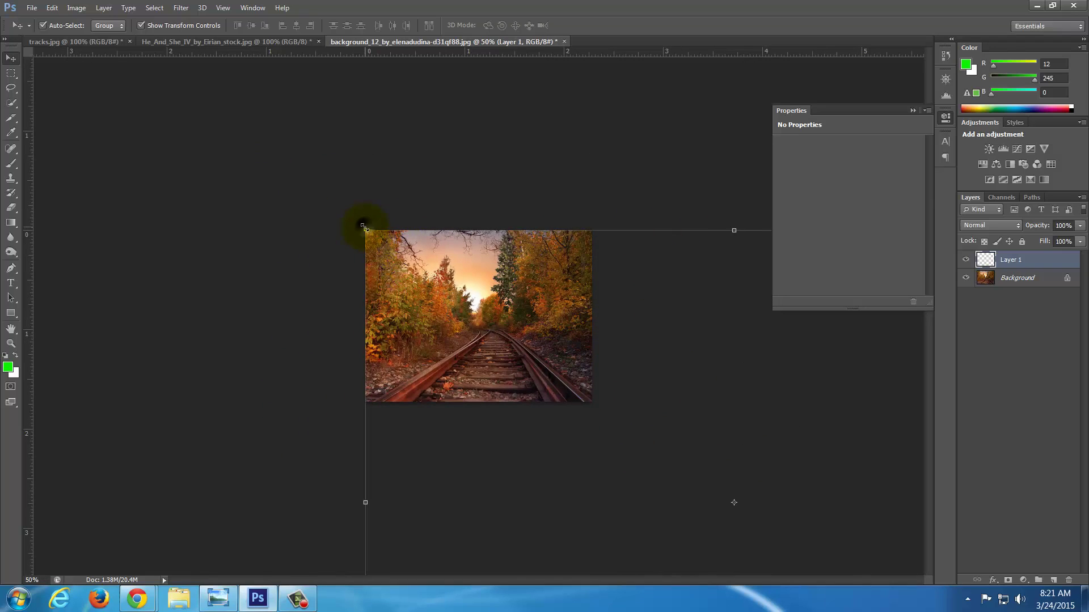
drag(363, 227, 482, 315)
drag(723, 518, 389, 254)
key(ctrl+1)
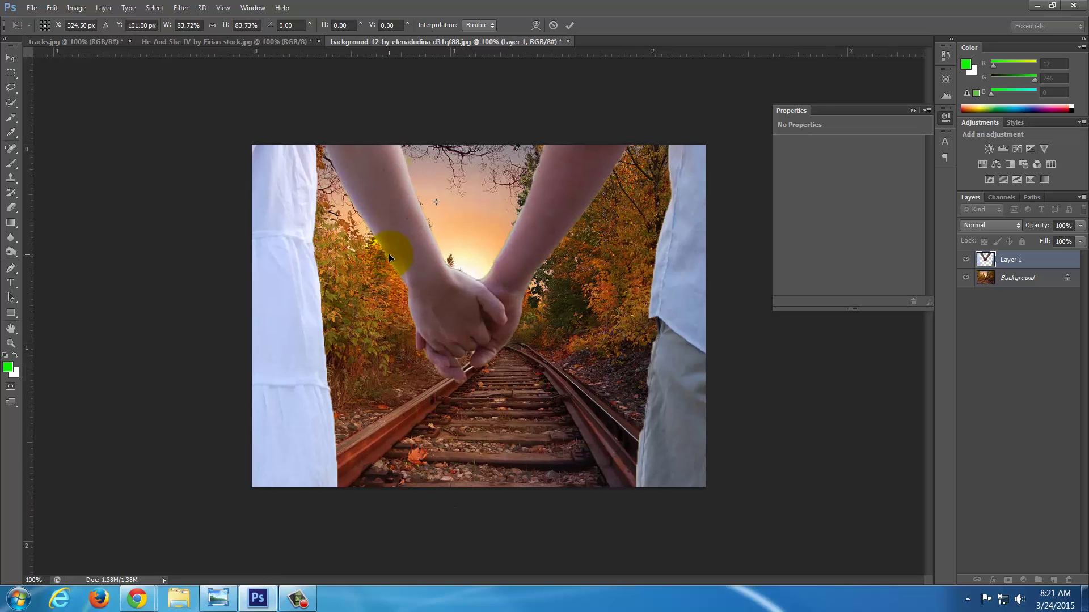
key(ctrl+plus)
drag(466, 223, 490, 377)
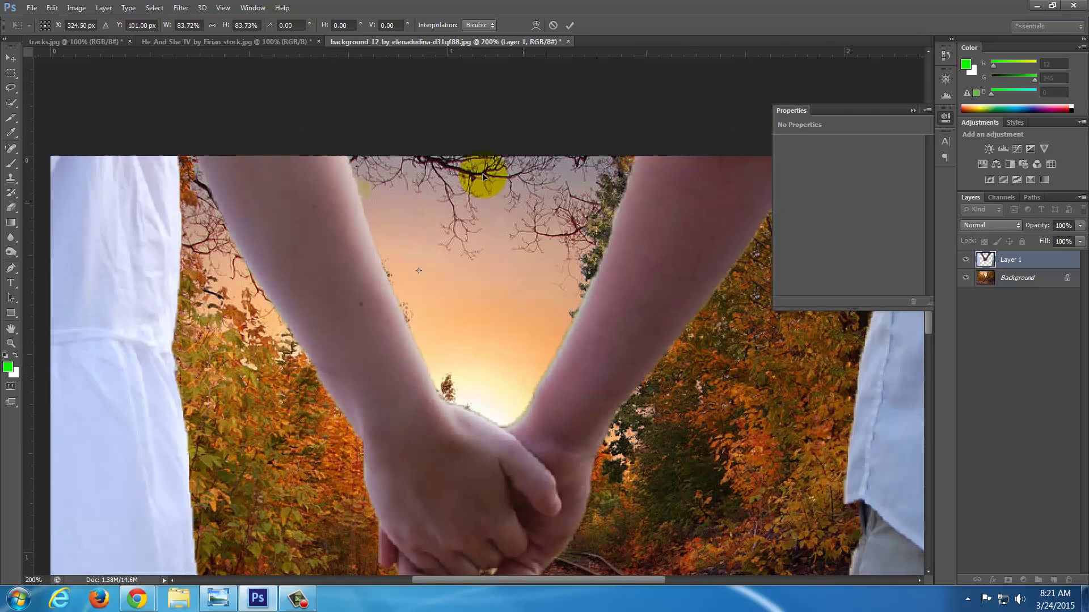
click(11, 57)
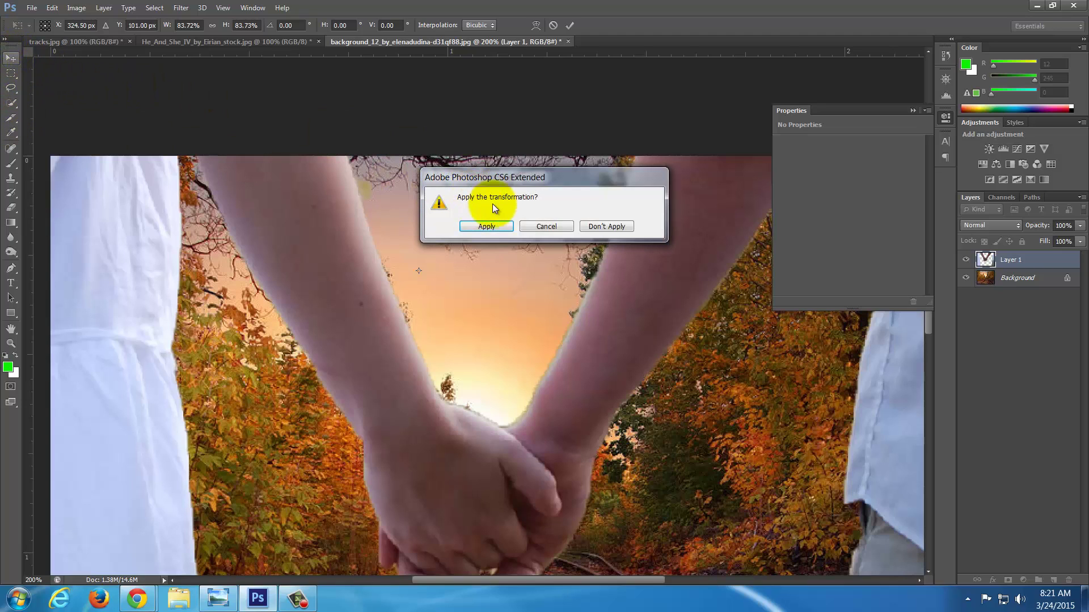
click(490, 227)
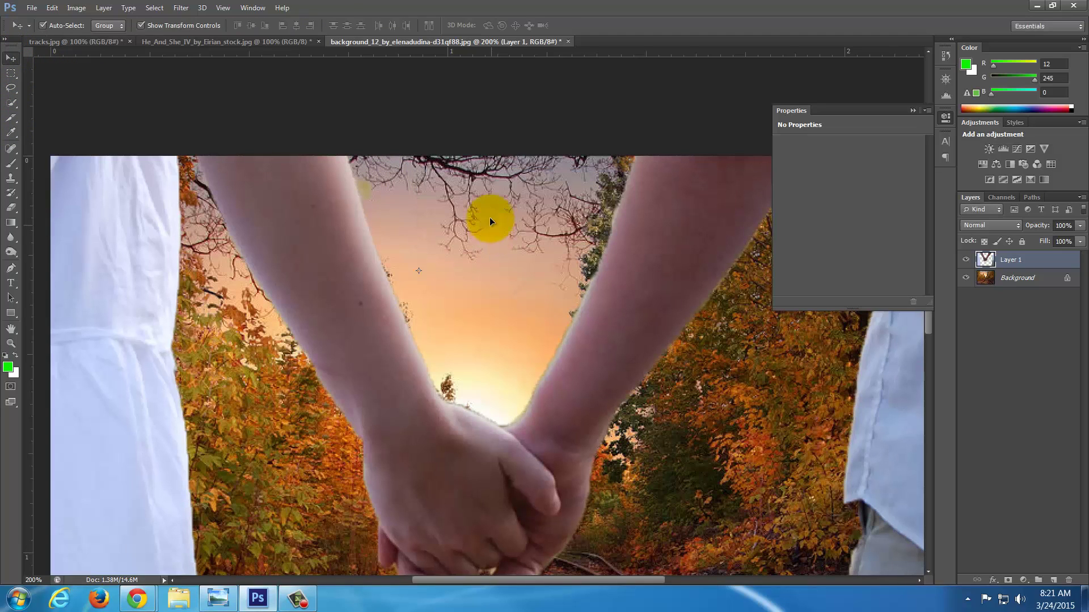
Set the Eraser to a 45 px brush with adjusted hardness, then zoom back out
click(11, 207)
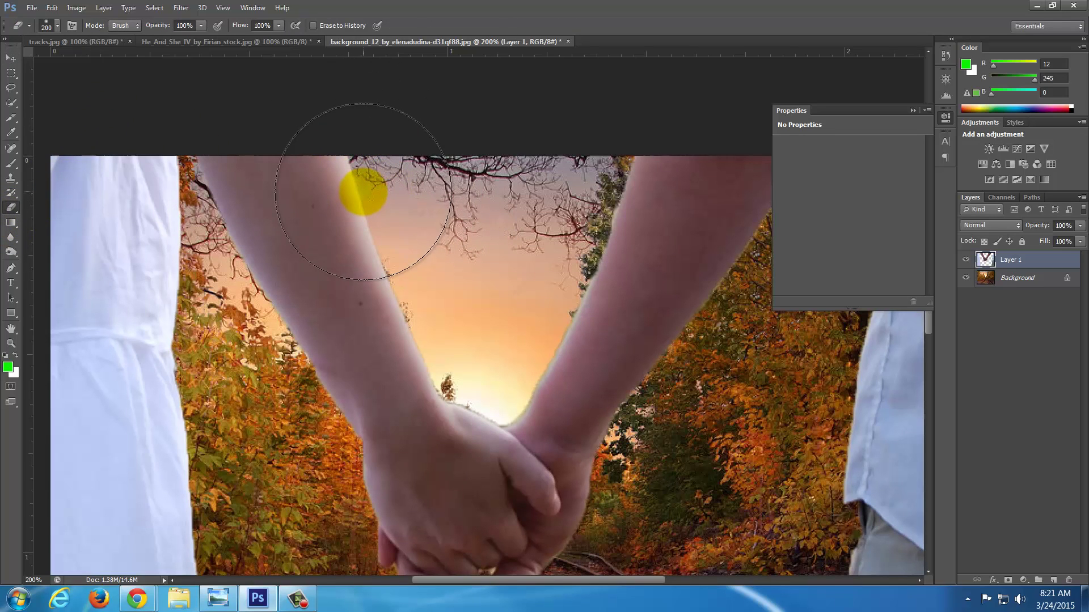
key(bracketleft)
key(bracketleft)
key(bracketleft)
key(bracketleft)
key(bracketleft)
key(bracketleft)
key(bracketleft)
key(bracketleft)
key(bracketleft)
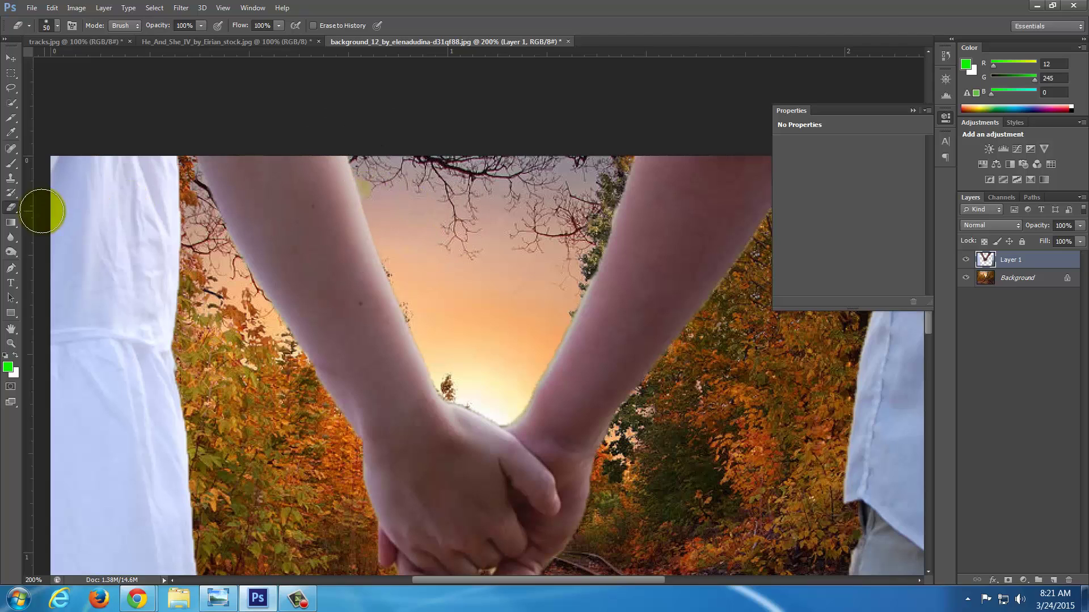
key(bracketleft)
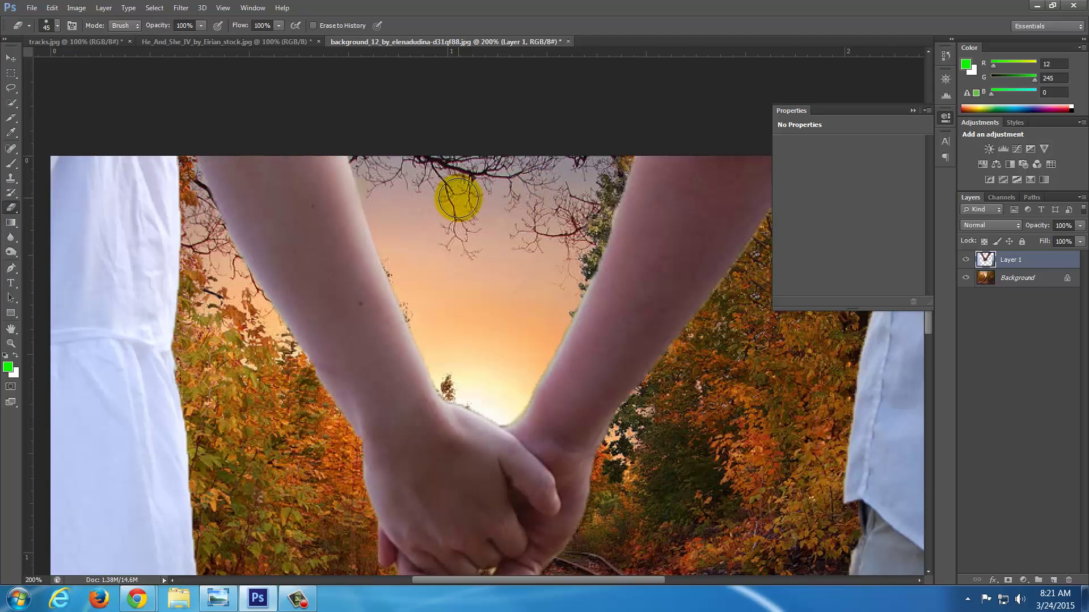
click(57, 25)
drag(85, 87, 128, 88)
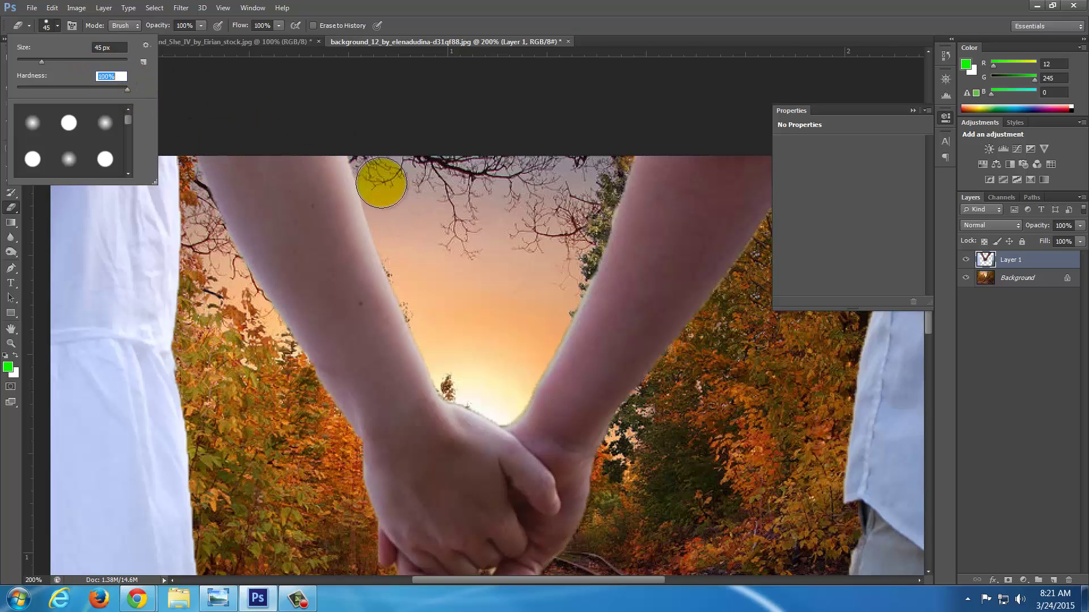
click(380, 177)
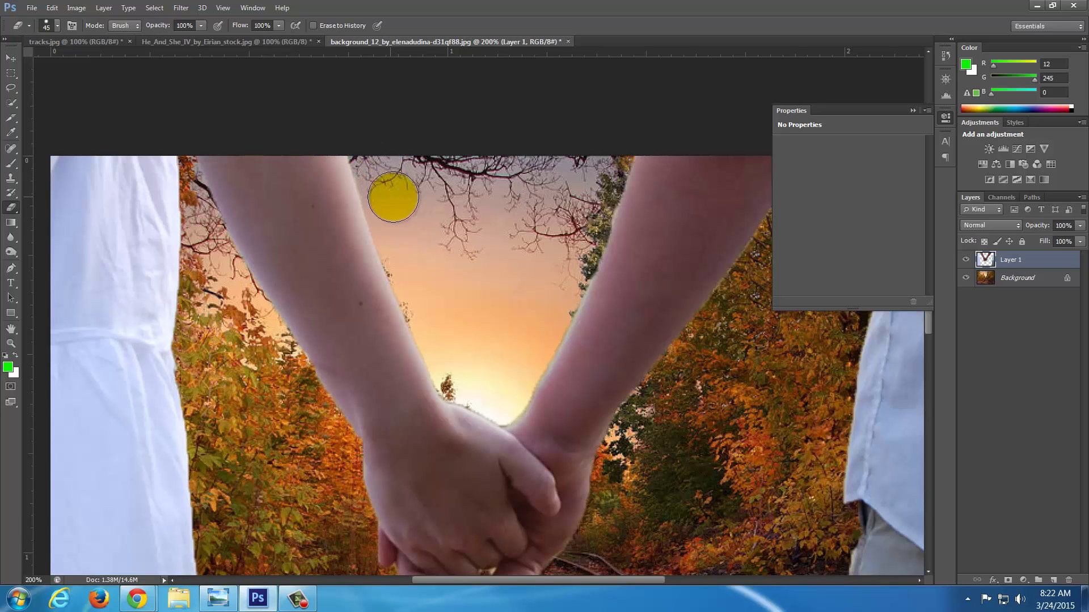
key(ctrl+minus)
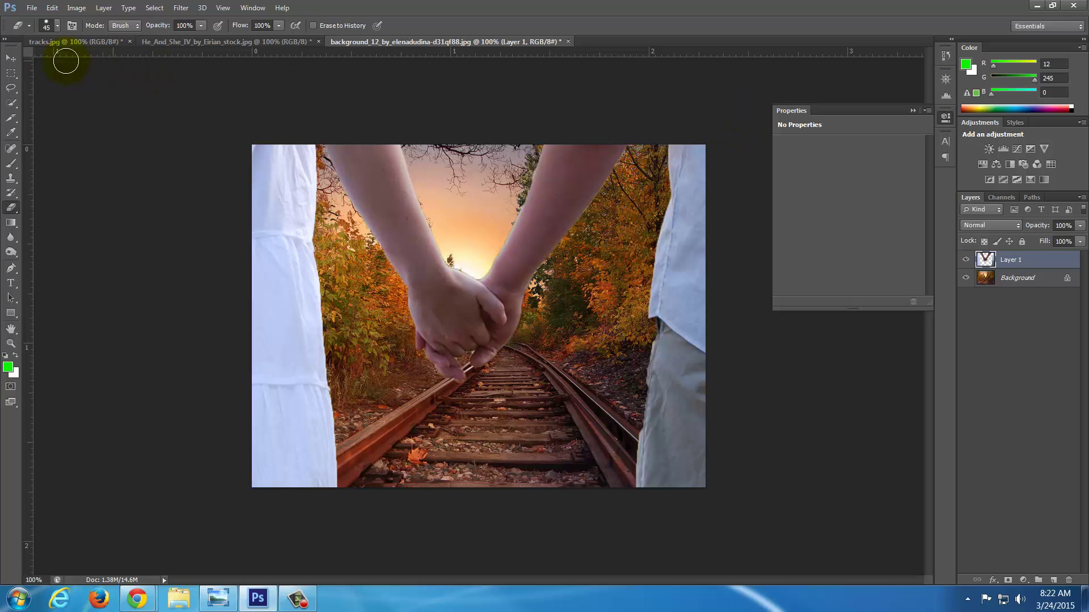
Add a Warming Filter (85) Photo Filter clipped to Layer 1 at 47% density
click(10, 58)
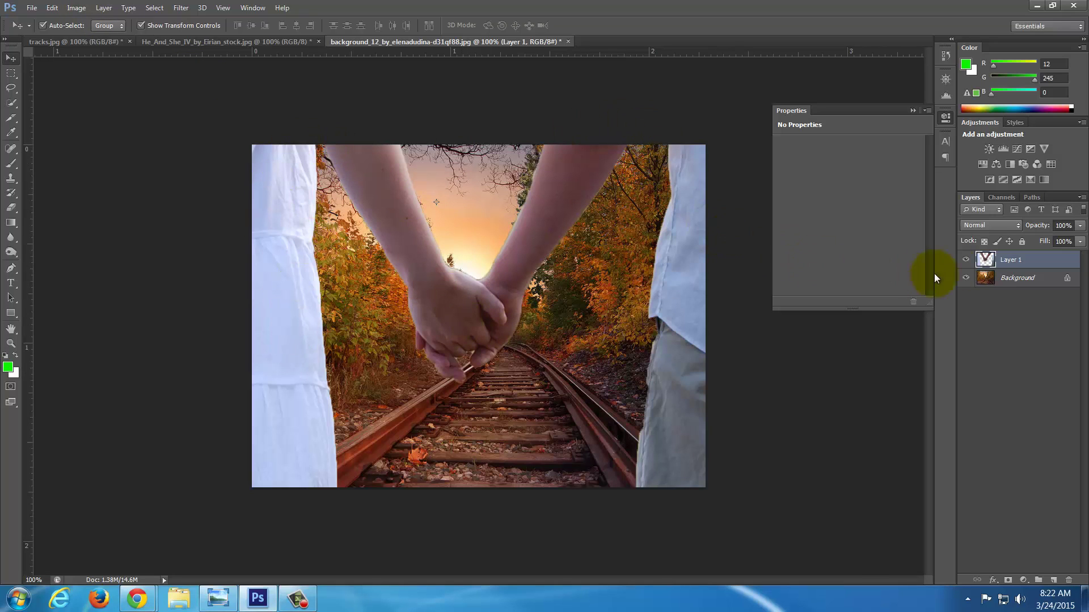
click(1024, 165)
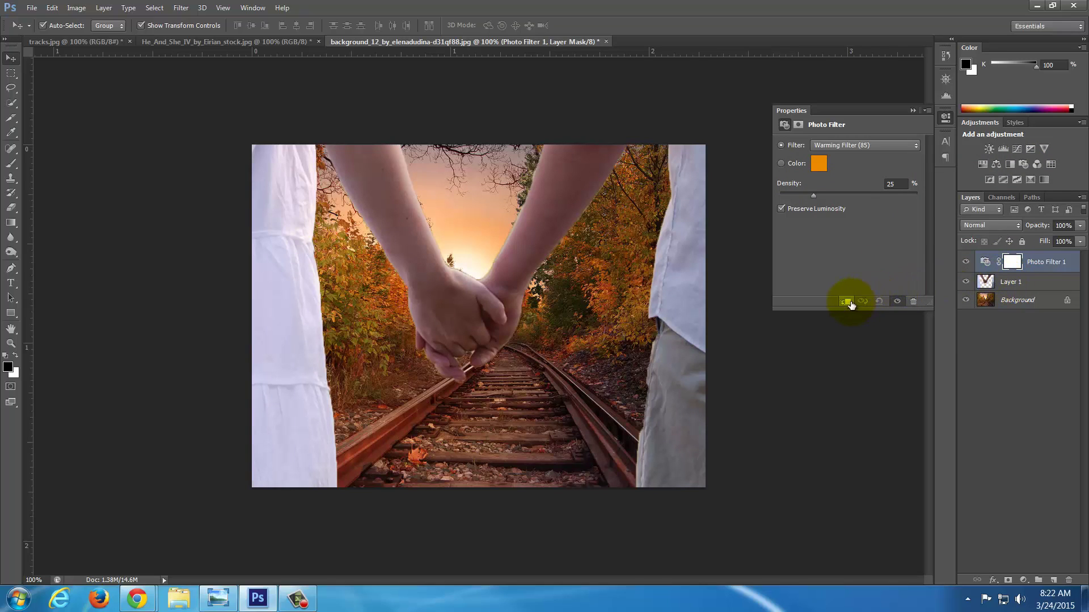
click(848, 303)
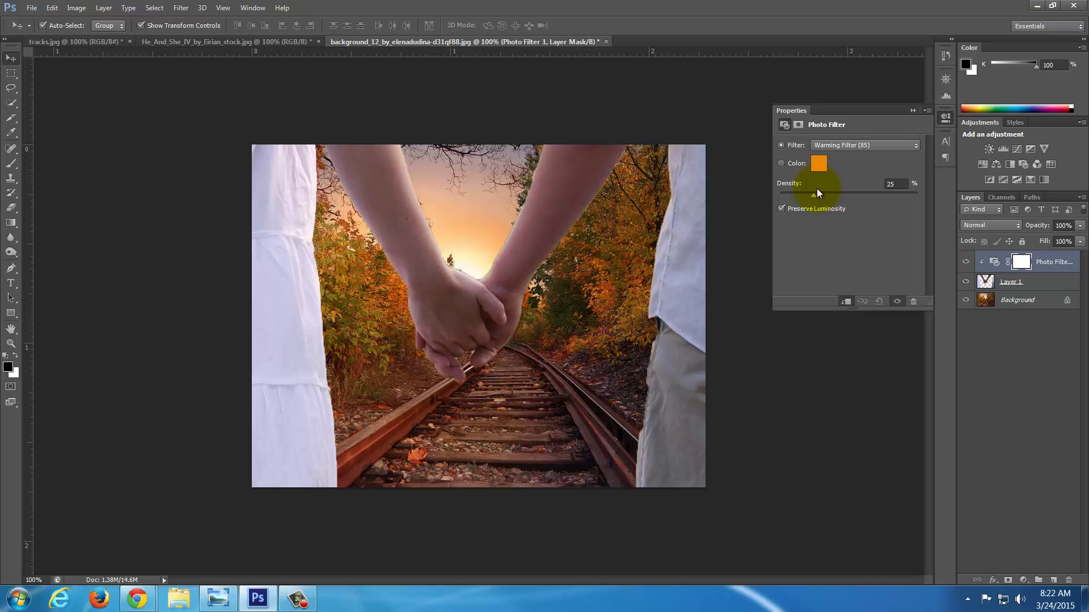
drag(827, 201, 778, 197)
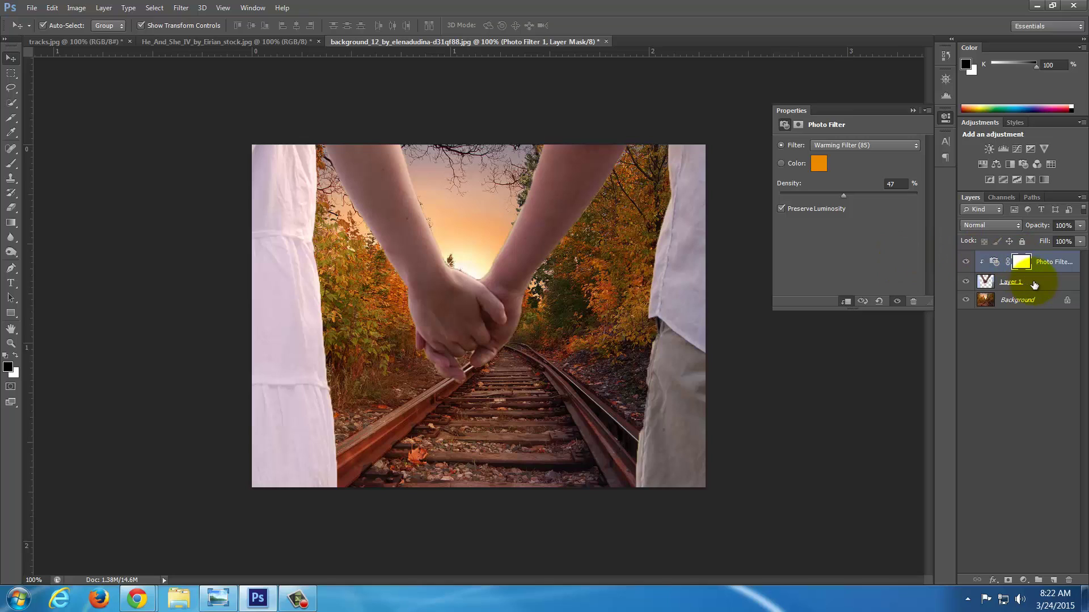
click(1034, 285)
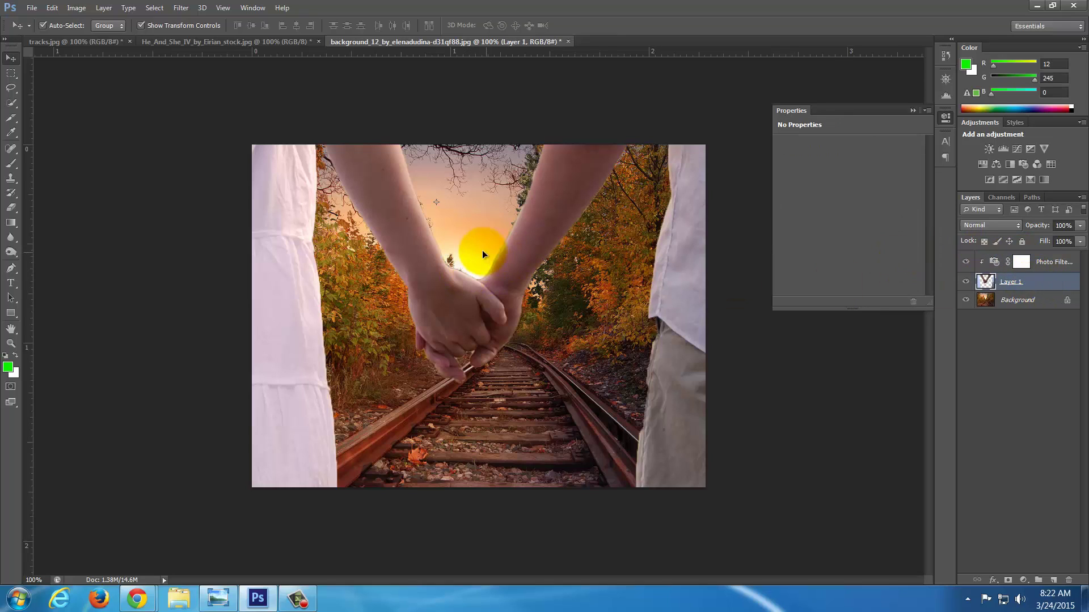
Duplicate the railway Background layer as Background copy, then bring up Filter > Render
click(1021, 300)
right_click(1028, 300)
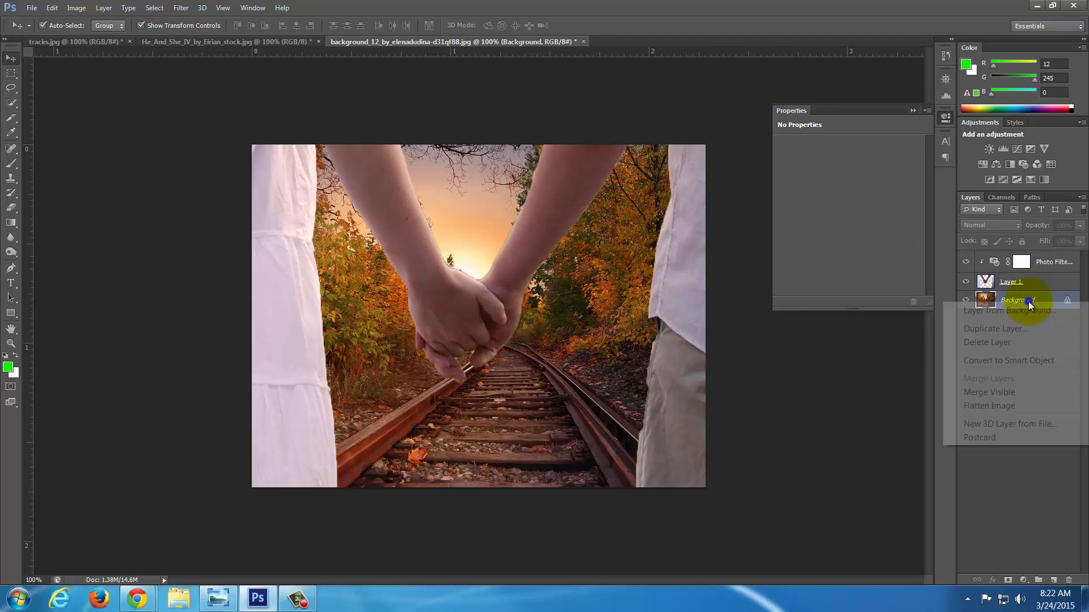
click(1013, 329)
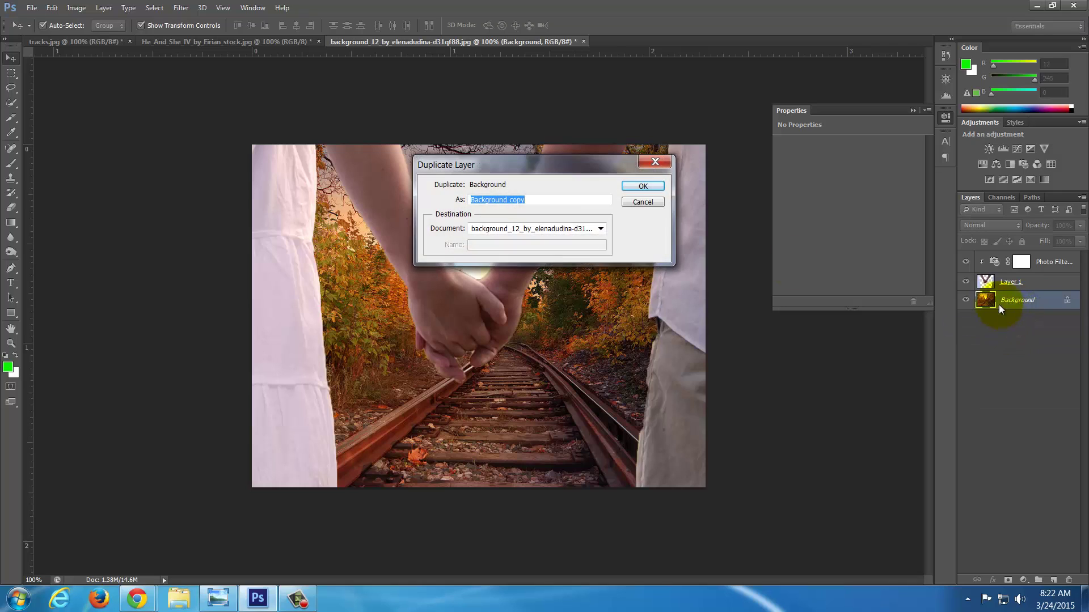
click(651, 186)
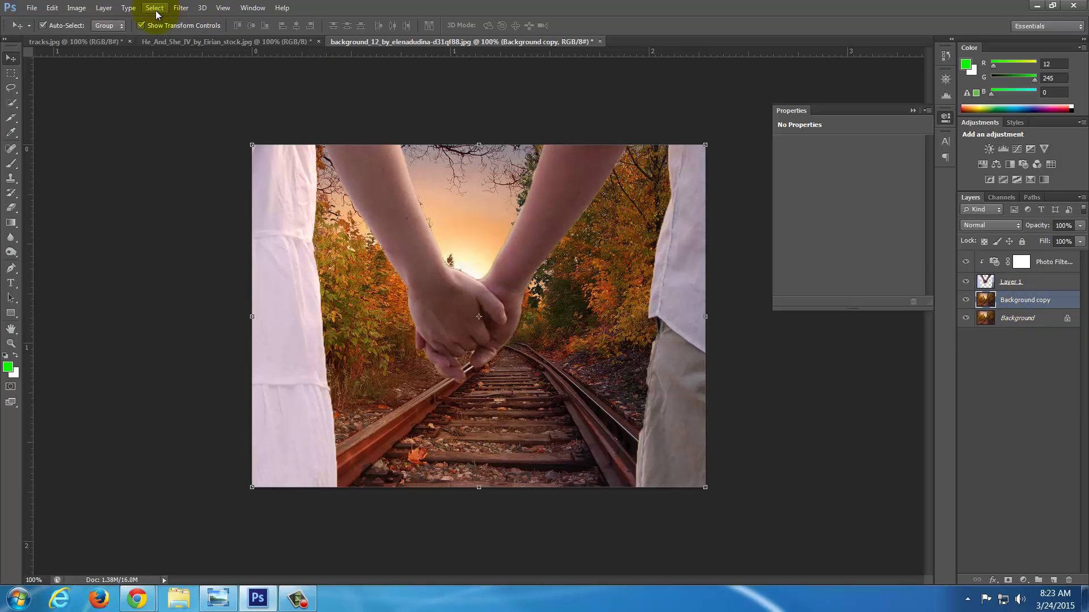
click(178, 9)
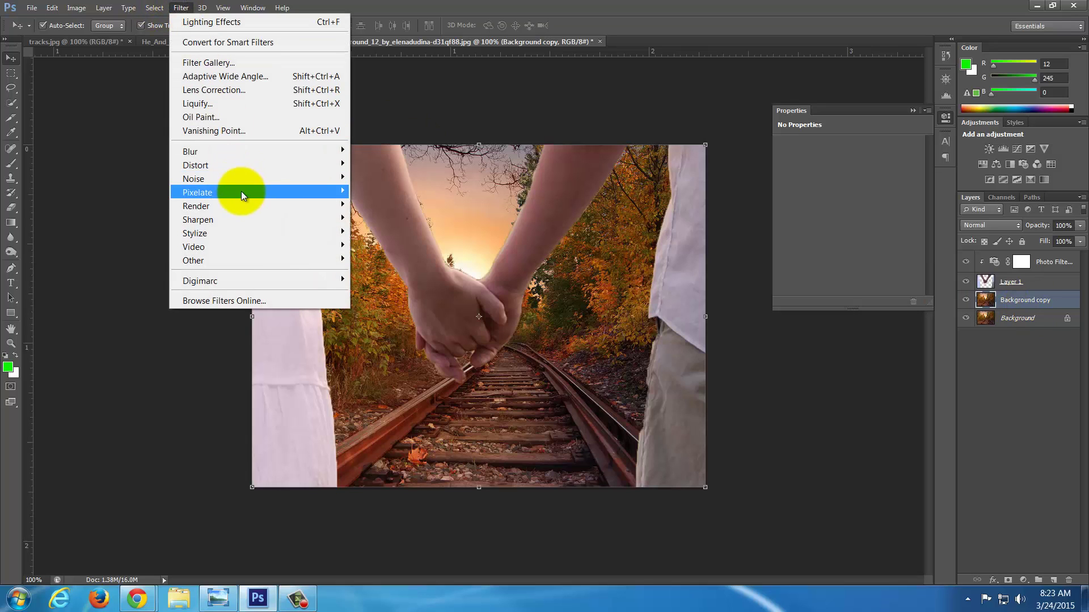
mouse_move(256, 211)
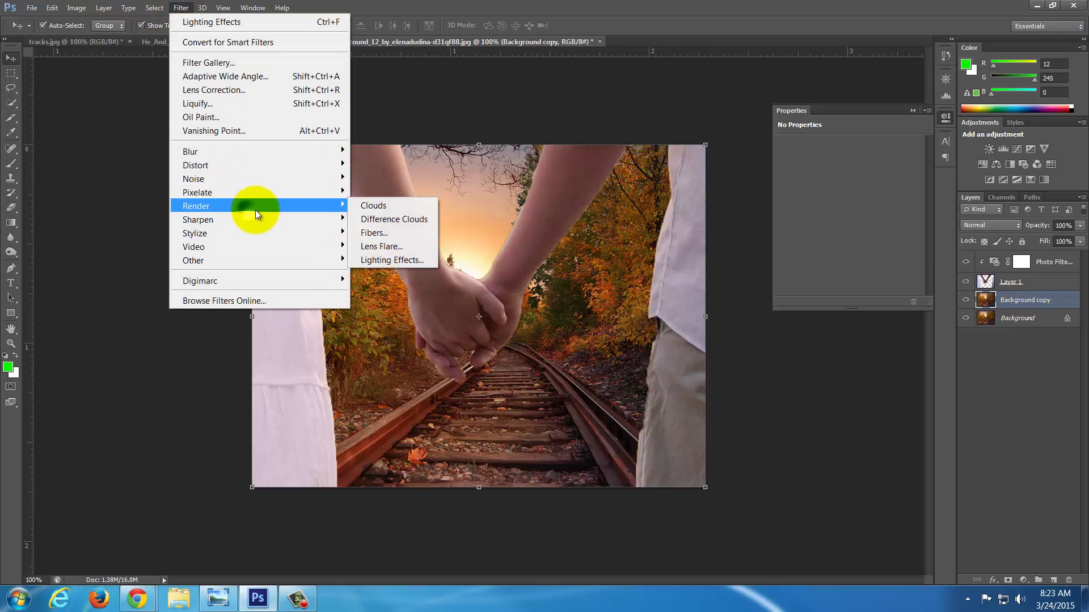
Apply Lighting Effects with an enlarged point light on the sun and Exposure lowered to 52
click(406, 261)
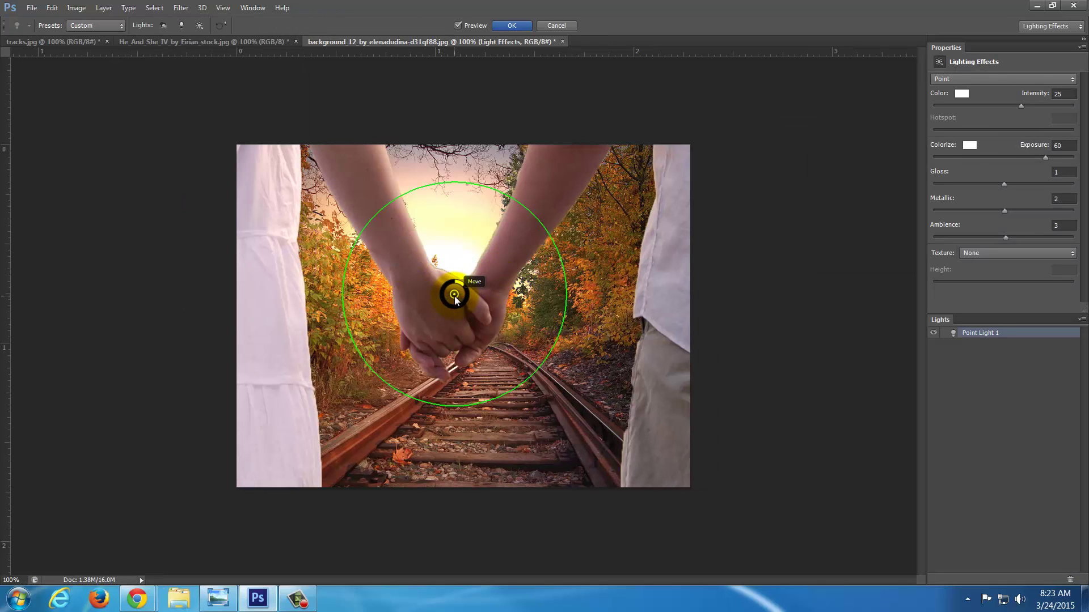
mouse_move(464, 278)
mouse_down()
mouse_move(529, 312)
mouse_move(618, 413)
mouse_move(594, 242)
mouse_move(364, 263)
mouse_move(246, 298)
mouse_move(389, 344)
mouse_move(492, 315)
mouse_move(451, 294)
mouse_up()
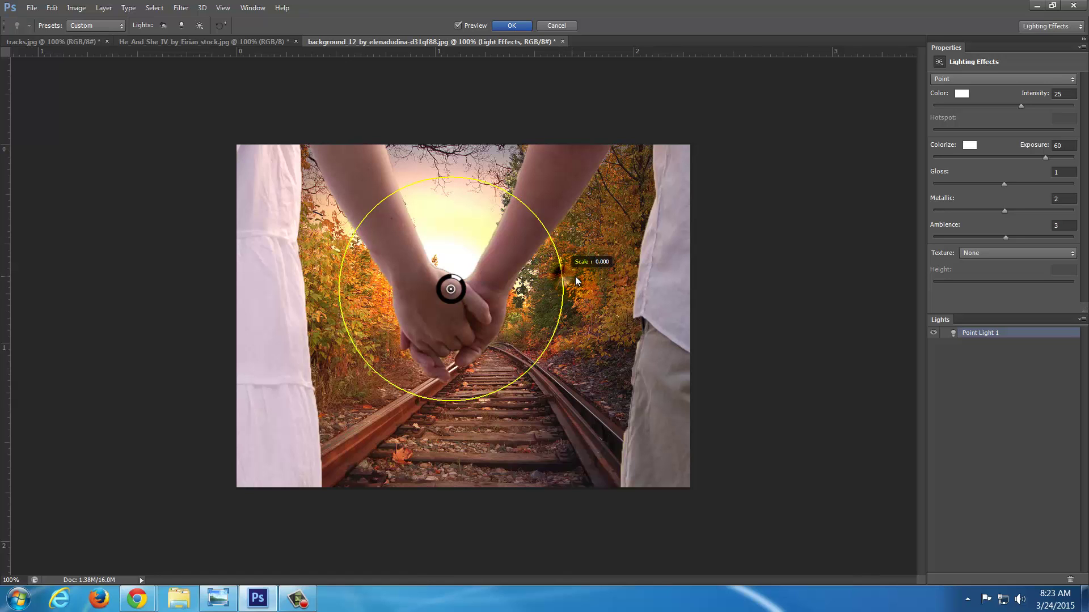
drag(575, 277, 597, 280)
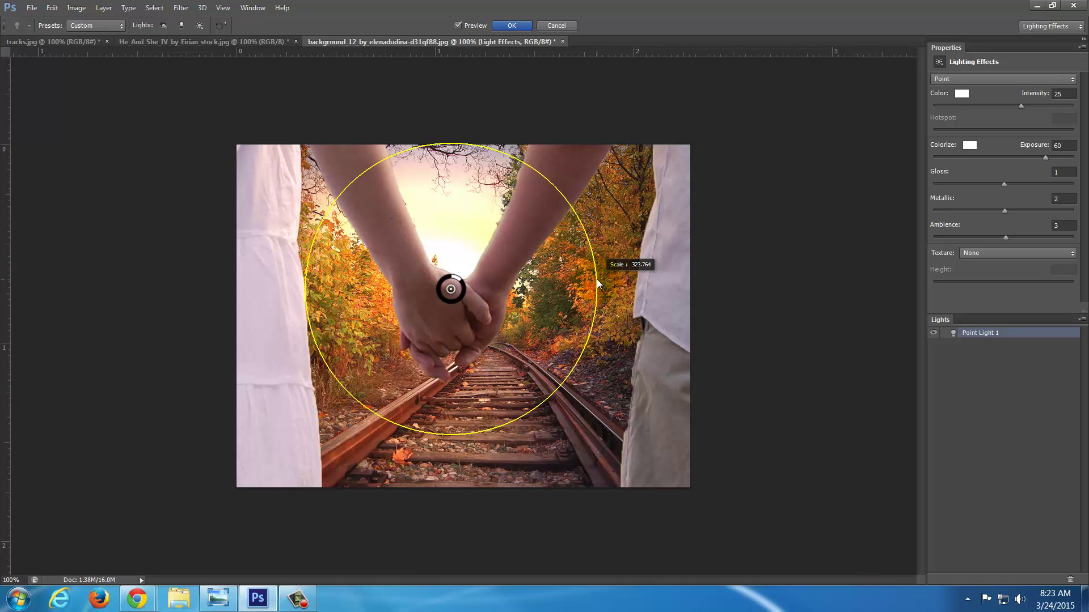
drag(597, 279, 597, 279)
mouse_move(1045, 157)
mouse_down()
mouse_move(955, 161)
mouse_move(1031, 160)
mouse_up()
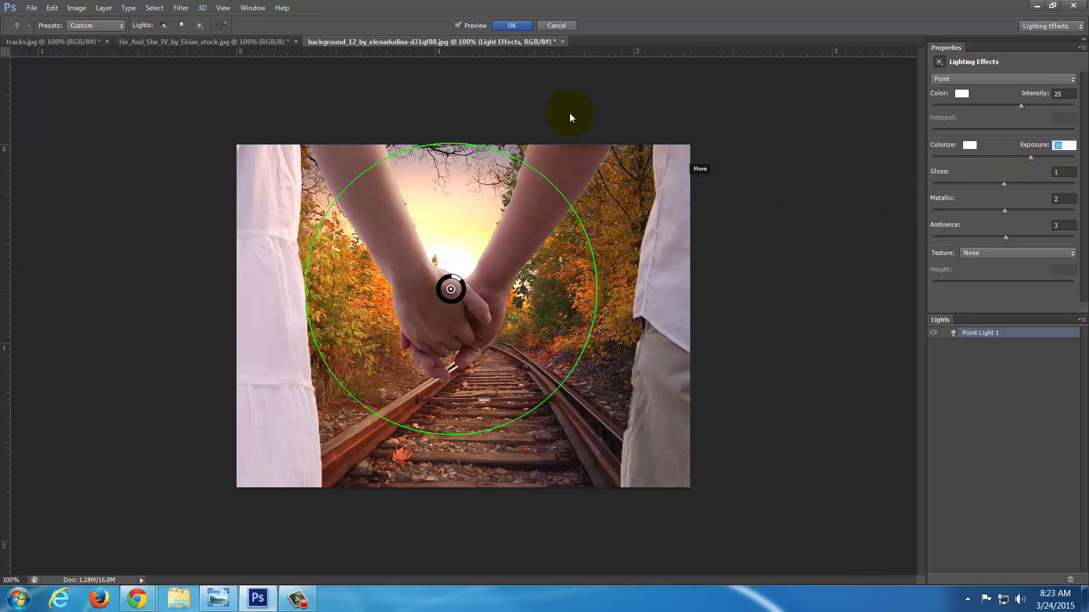
click(511, 25)
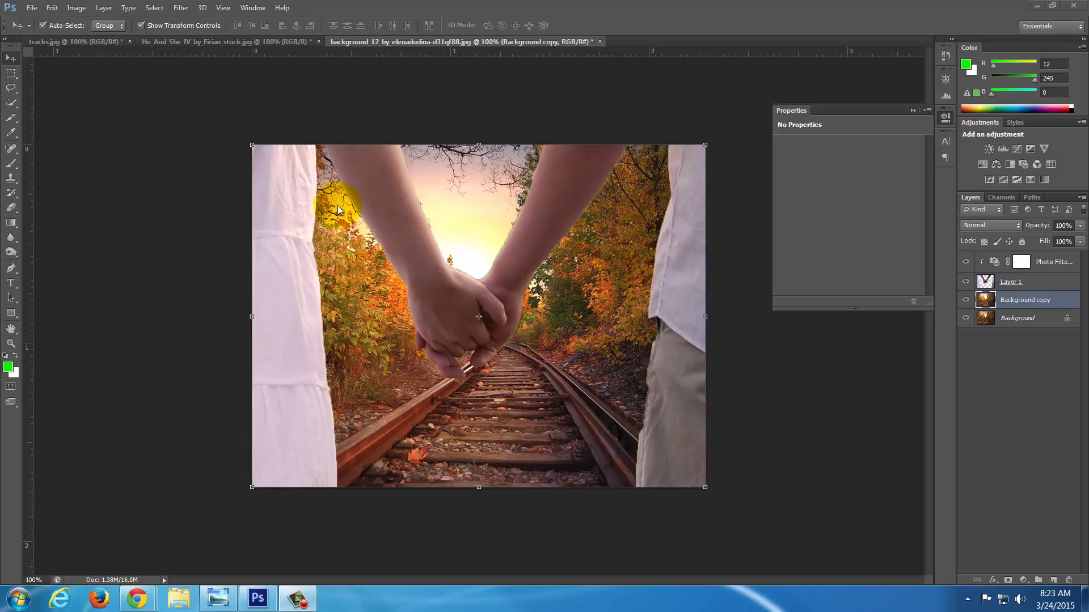
Select Layer 1 and go to Layer > Layer Style toward Inner Glow
click(1019, 283)
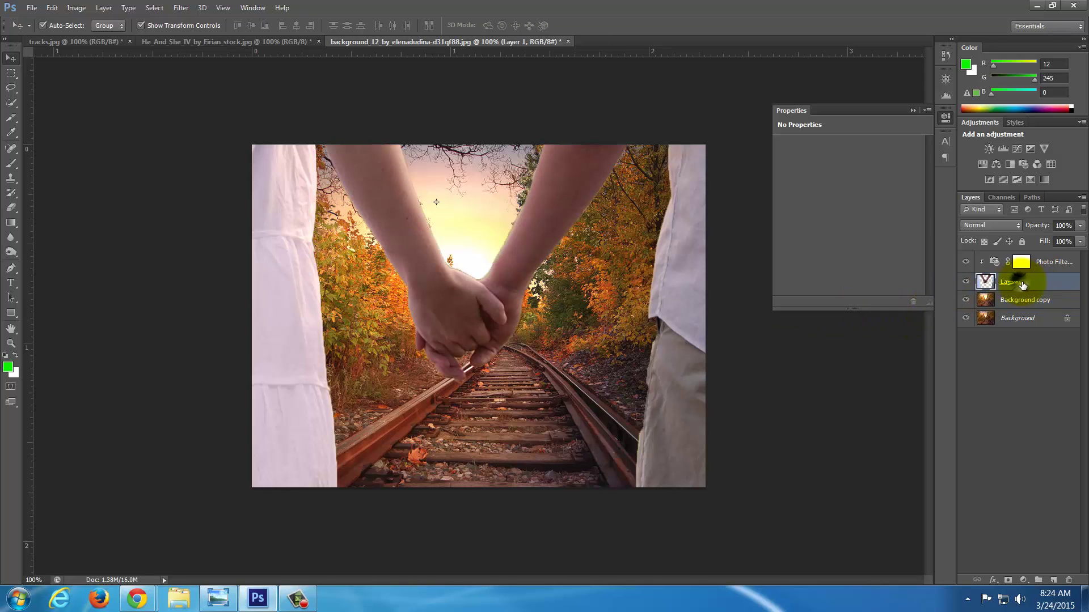
click(152, 8)
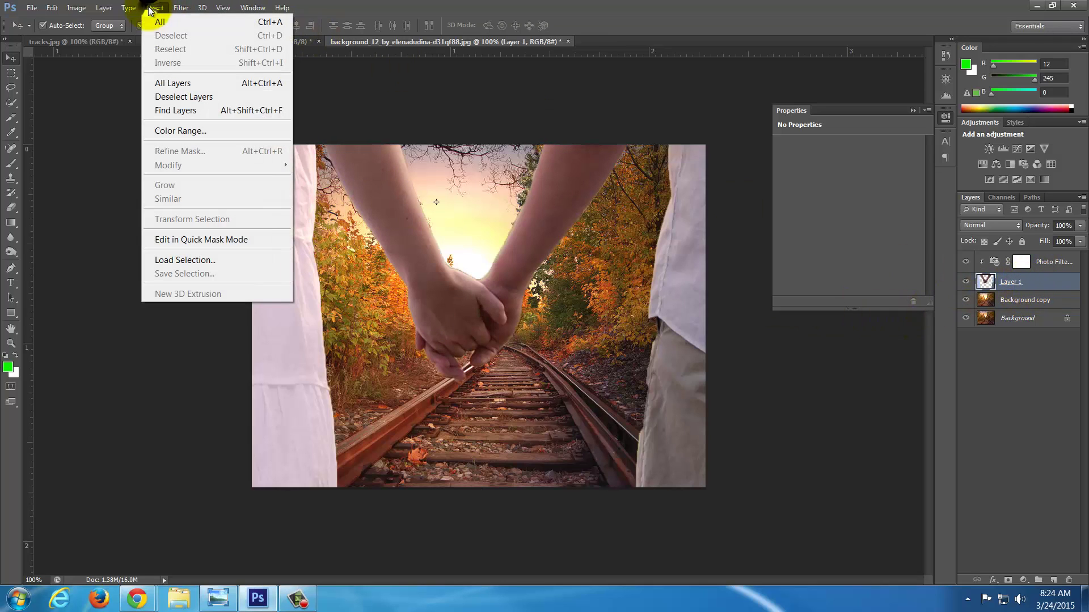
mouse_move(104, 8)
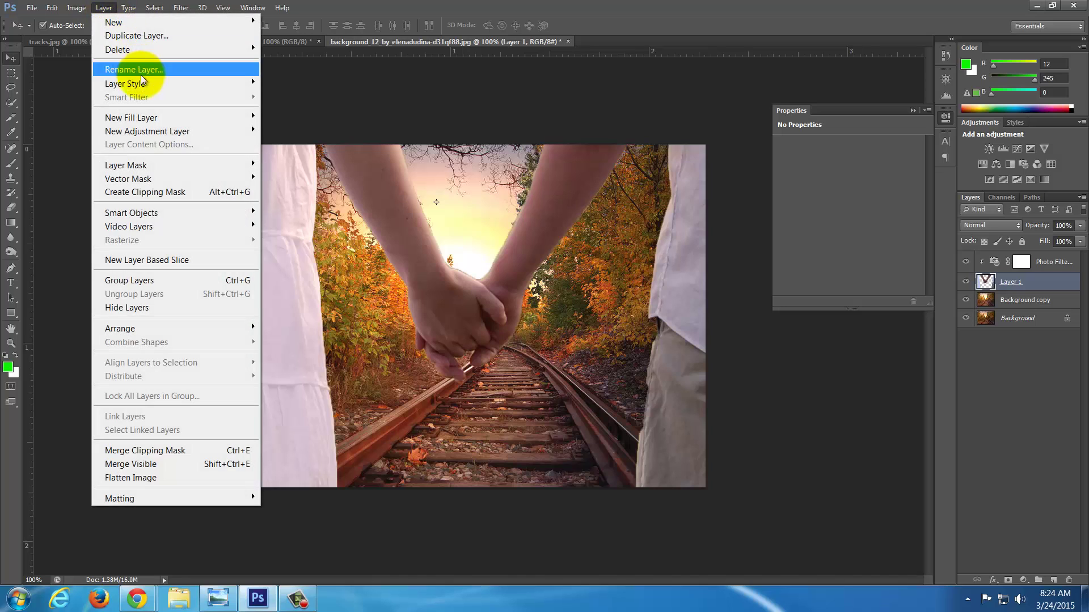
mouse_move(173, 128)
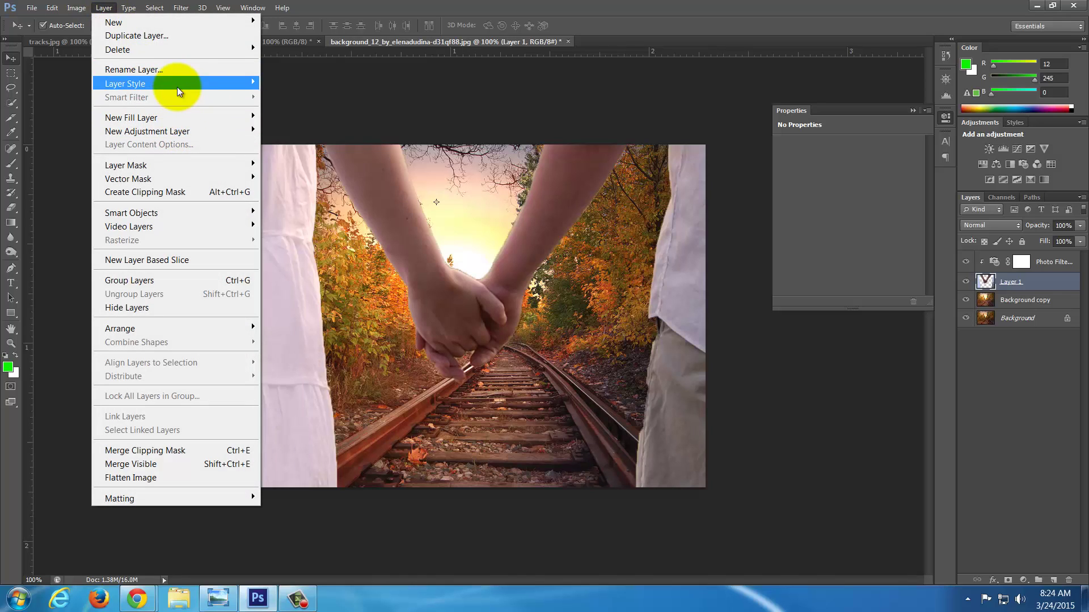
mouse_move(178, 88)
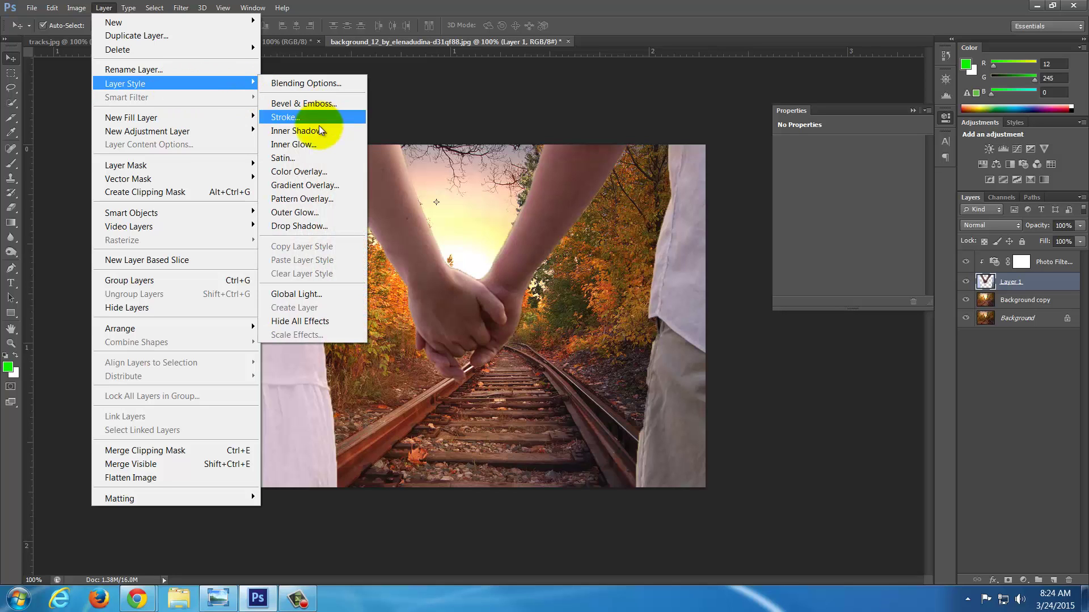
Open Inner Glow for Layer 1 and set the glow colour to brown
click(312, 143)
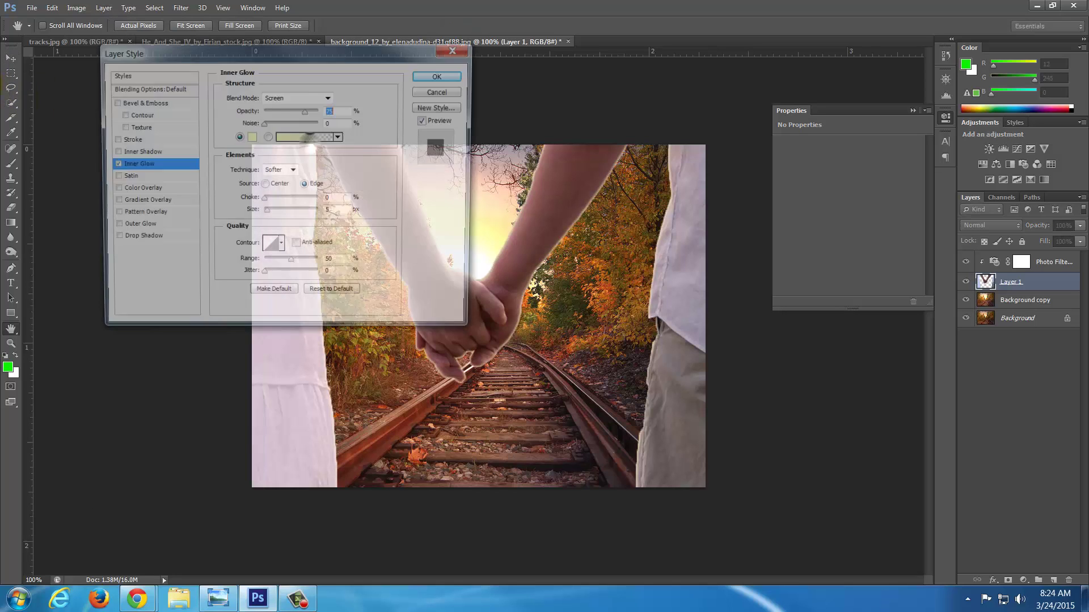
drag(249, 49, 875, 45)
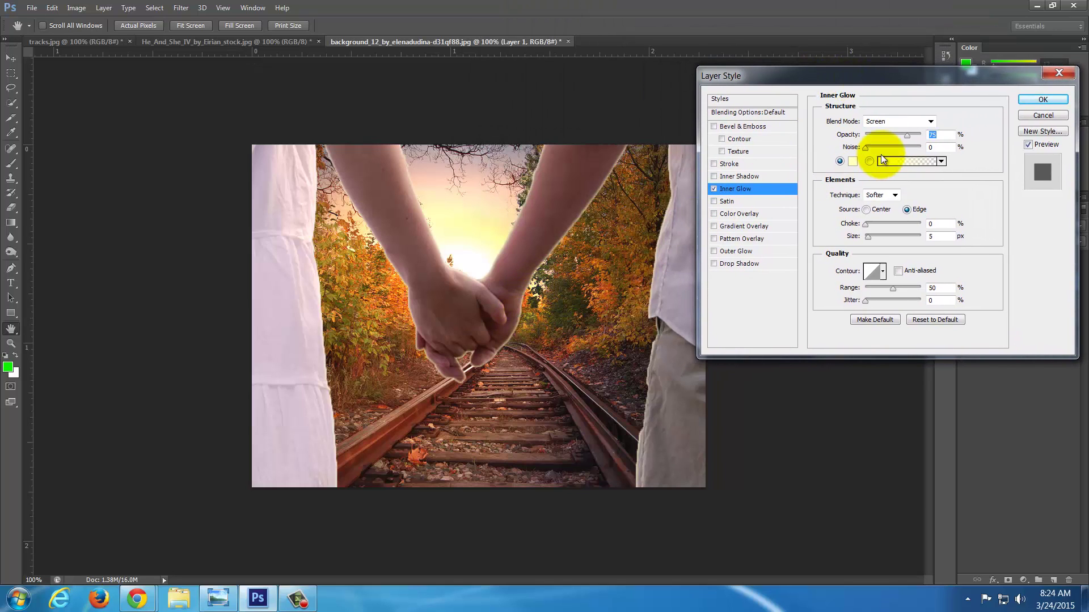
click(854, 162)
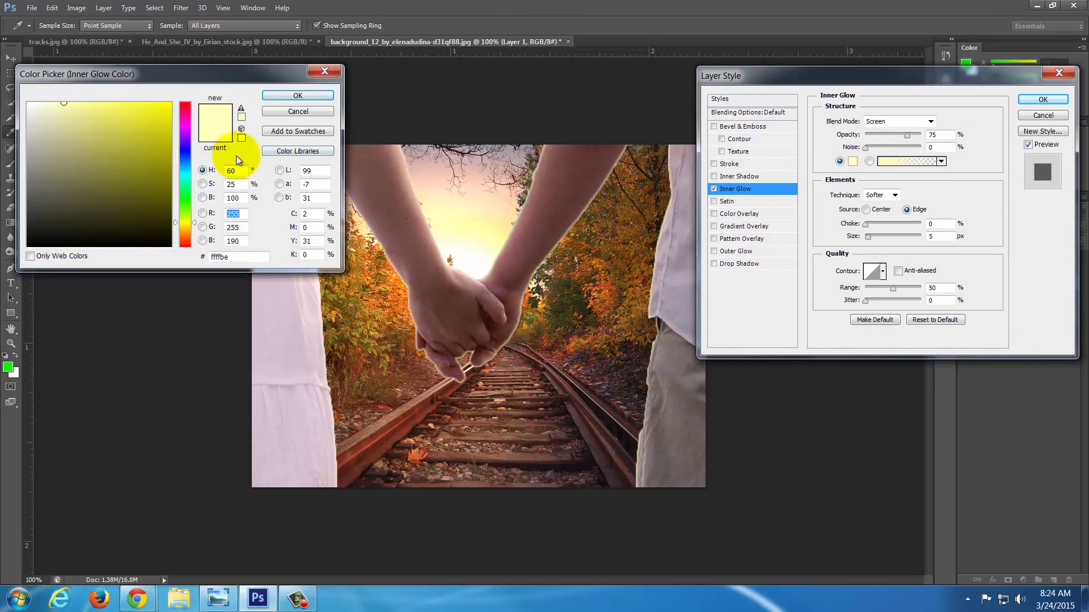
click(194, 231)
click(170, 165)
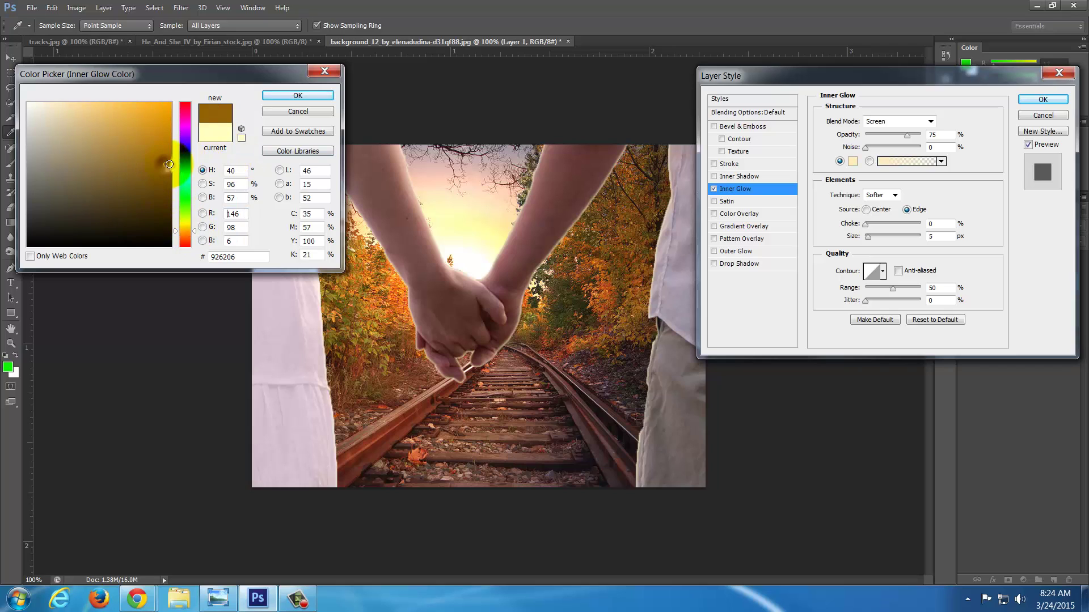
click(299, 95)
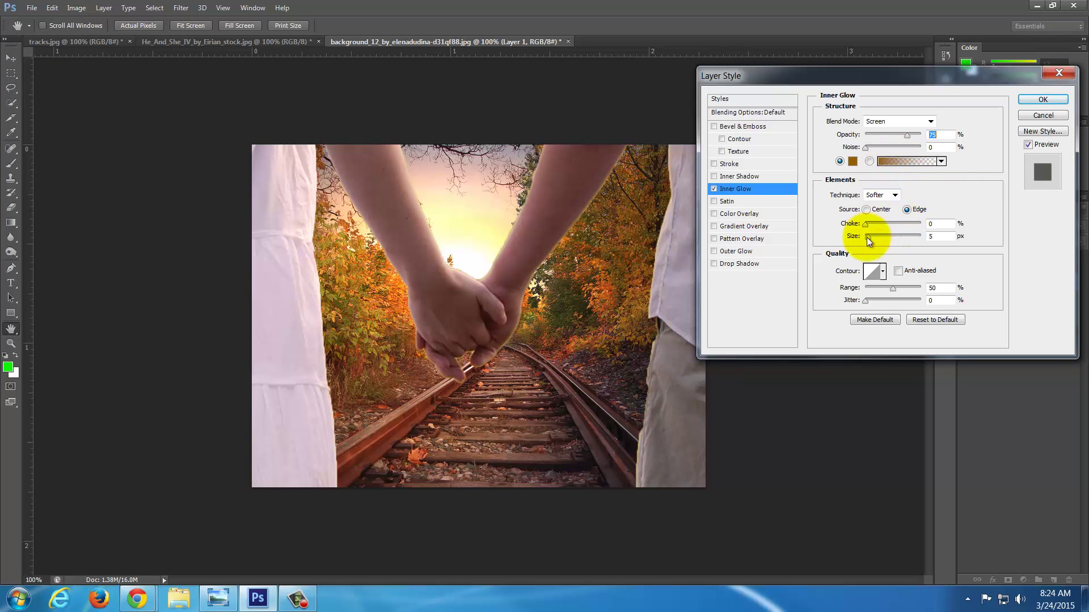
Set the inner glow to 32% opacity and 24 px size
mouse_move(867, 237)
mouse_down()
mouse_move(897, 236)
mouse_move(869, 230)
mouse_up()
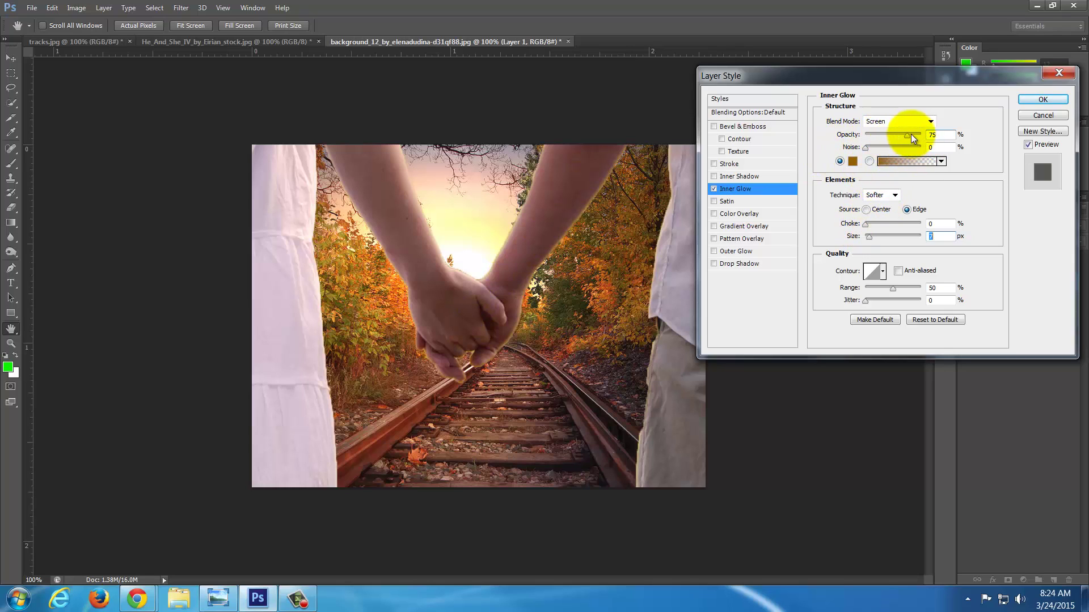
drag(910, 134, 882, 139)
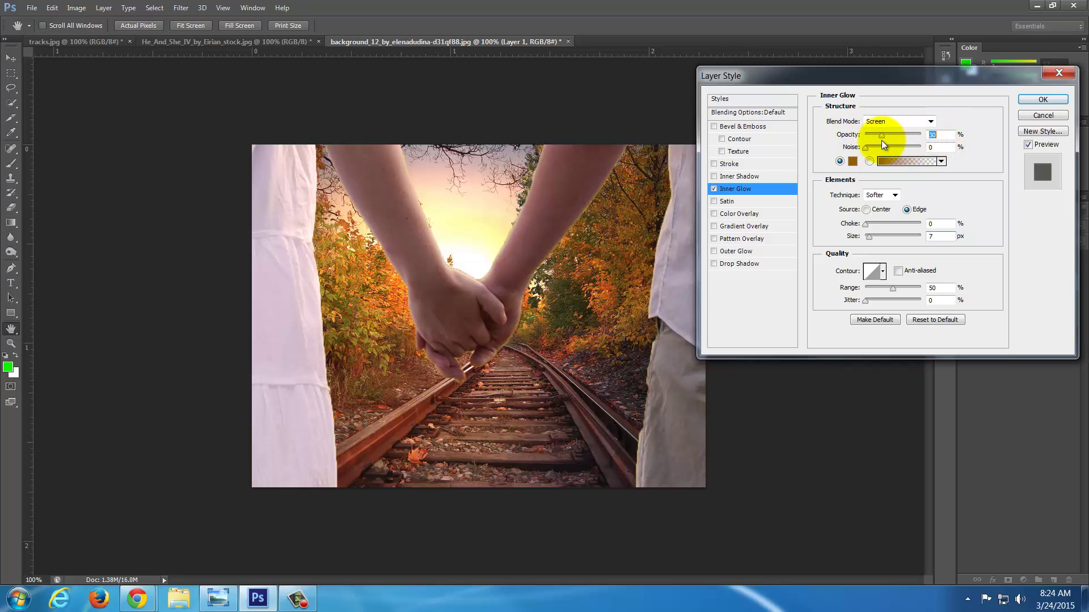
drag(868, 237, 880, 232)
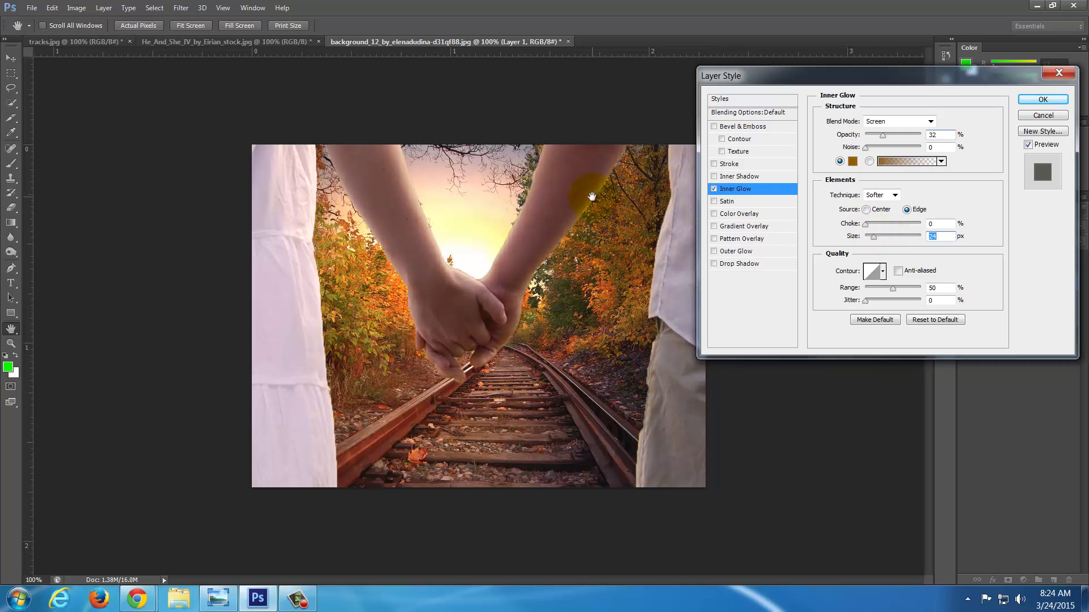
Compare the arms with and without the glow via Preview, then apply the Inner Glow
click(1029, 144)
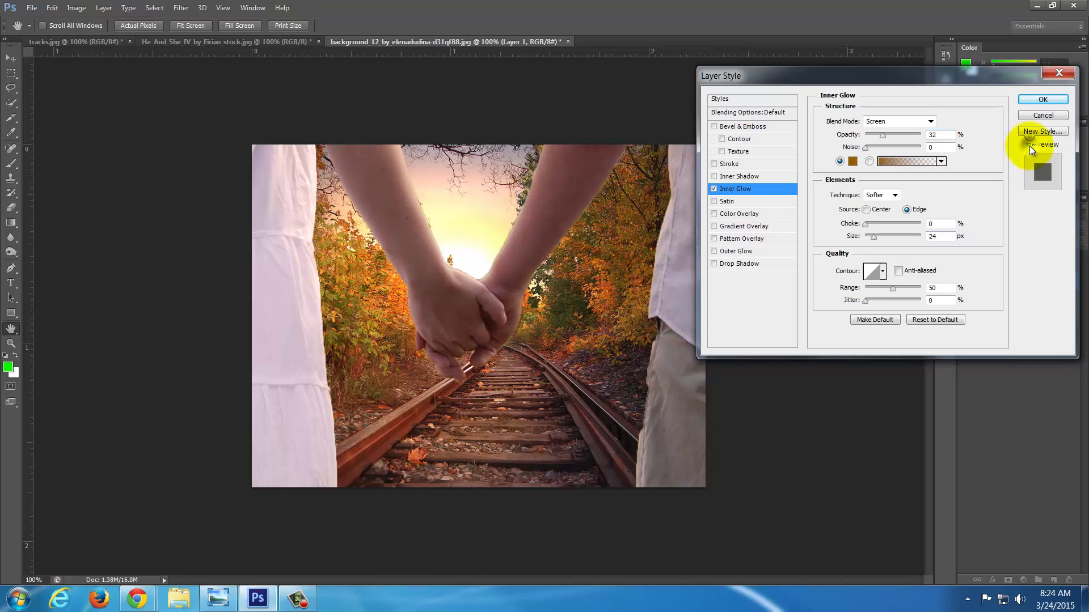
click(1028, 145)
click(1029, 145)
click(1029, 145)
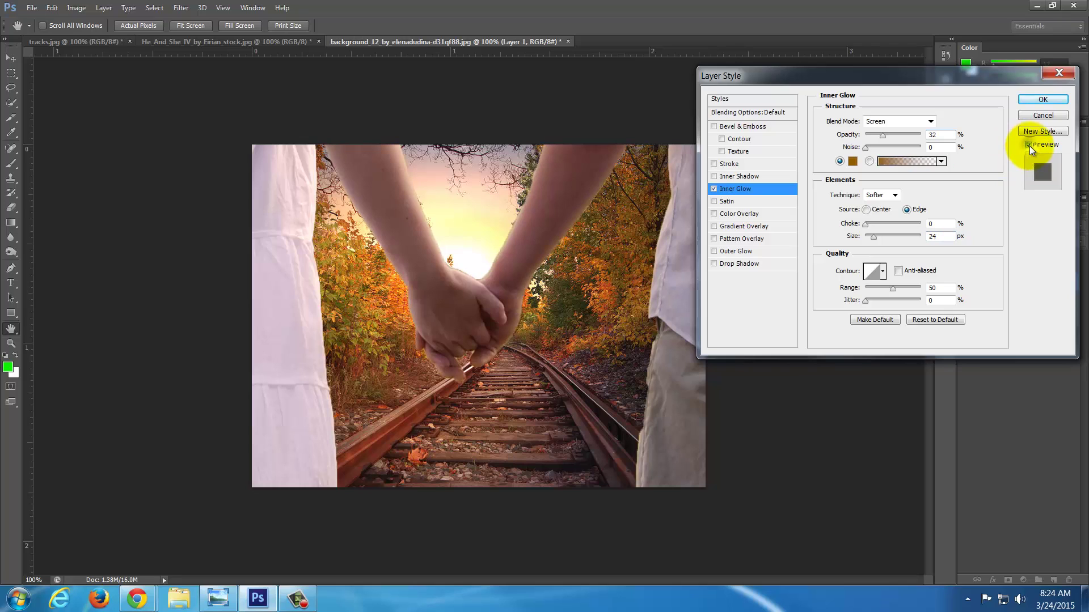
click(1029, 145)
click(1029, 145)
click(1029, 146)
click(1029, 145)
click(1042, 99)
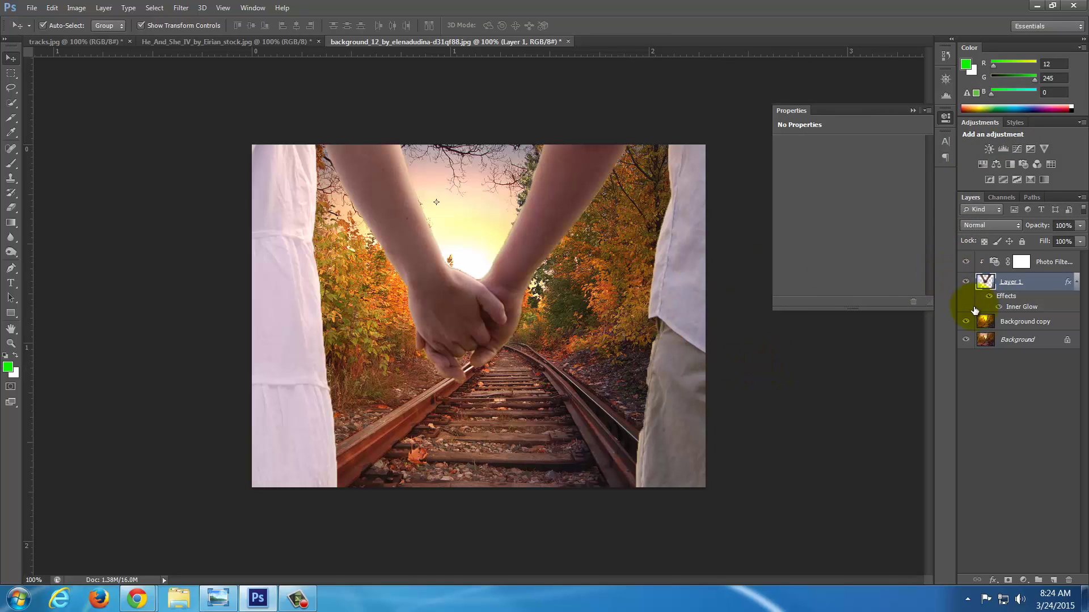
click(989, 297)
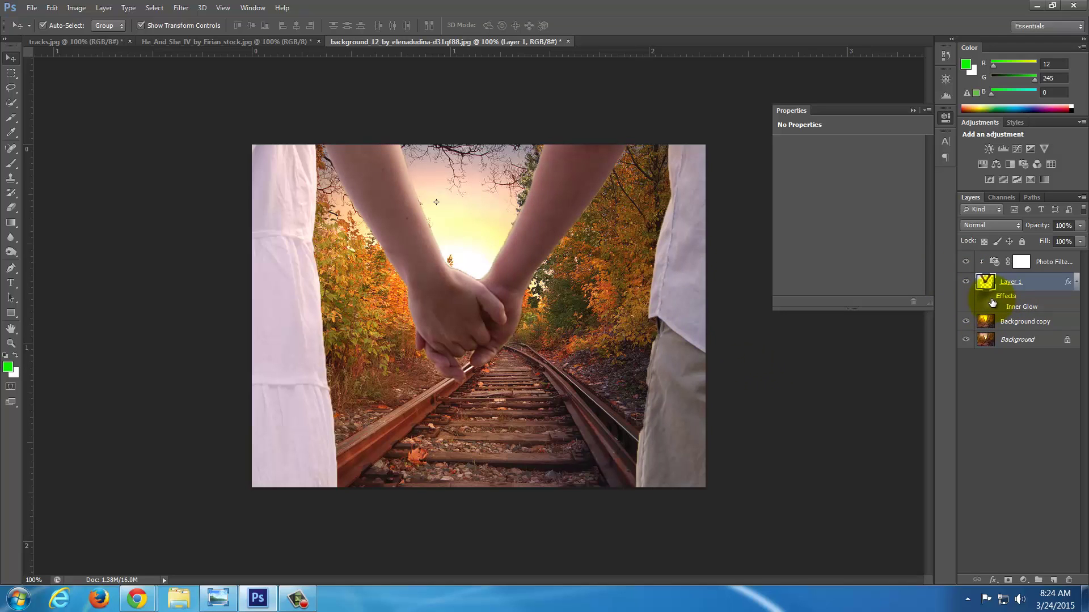
click(1000, 306)
click(1002, 307)
click(966, 262)
click(966, 322)
click(966, 323)
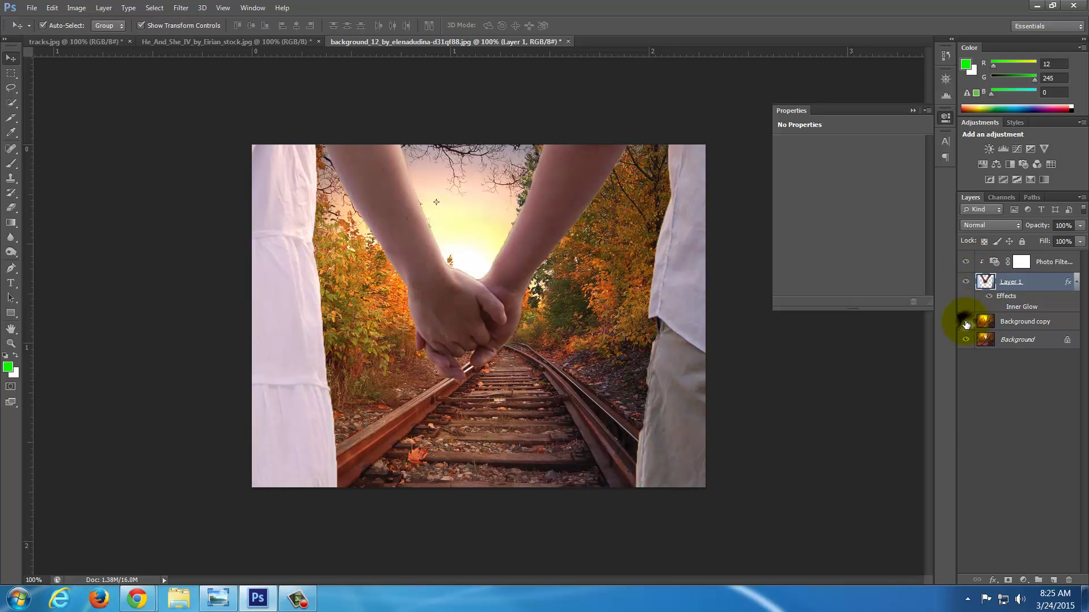